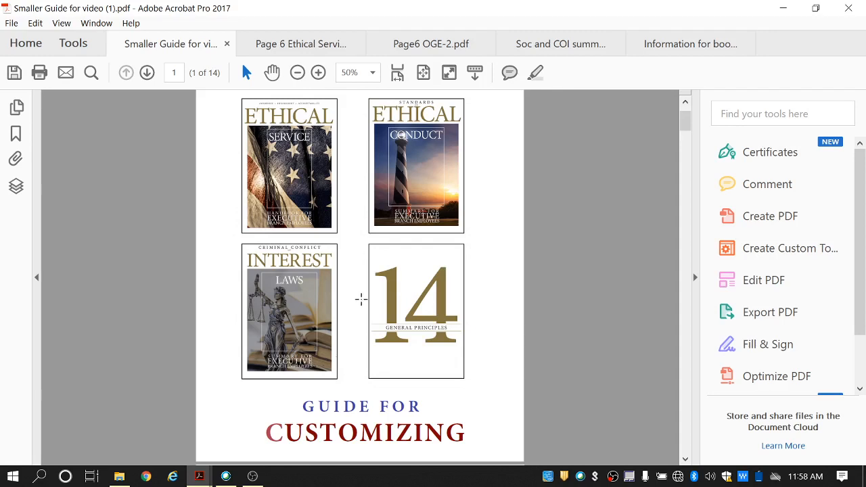
Step: Read the Editing in Adobe instructions on the guide's second page
{"action": "scroll", "coordinate": [361, 300], "scroll_direction": "down", "scroll_amount": 3}
{"action": "scroll", "coordinate": [361, 300], "scroll_direction": "down", "scroll_amount": 3}
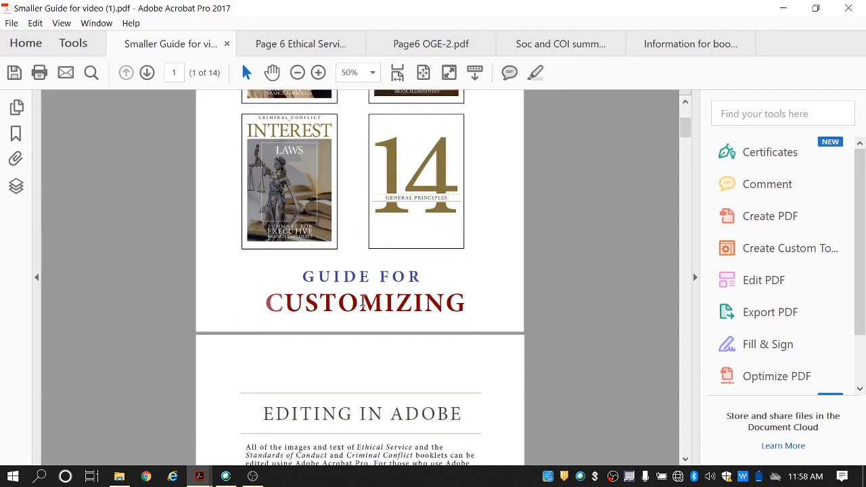
{"action": "scroll", "coordinate": [362, 304], "scroll_direction": "down", "scroll_amount": 3}
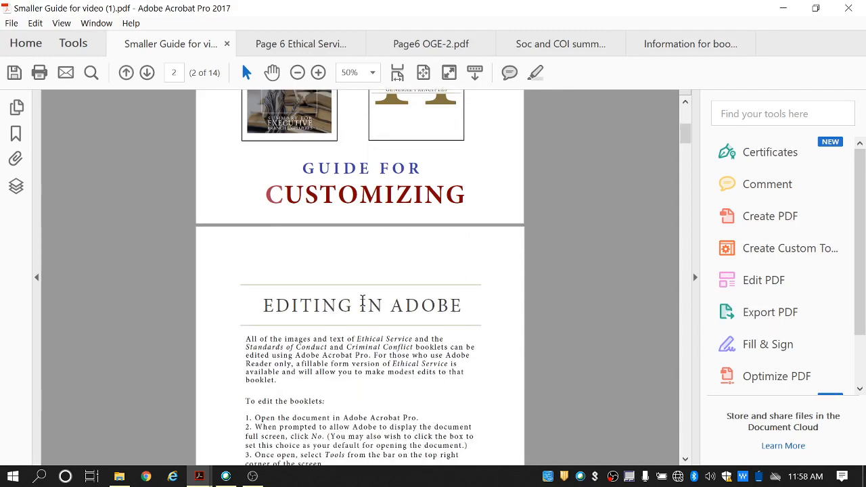
{"action": "scroll", "coordinate": [362, 300], "scroll_direction": "down", "scroll_amount": 2}
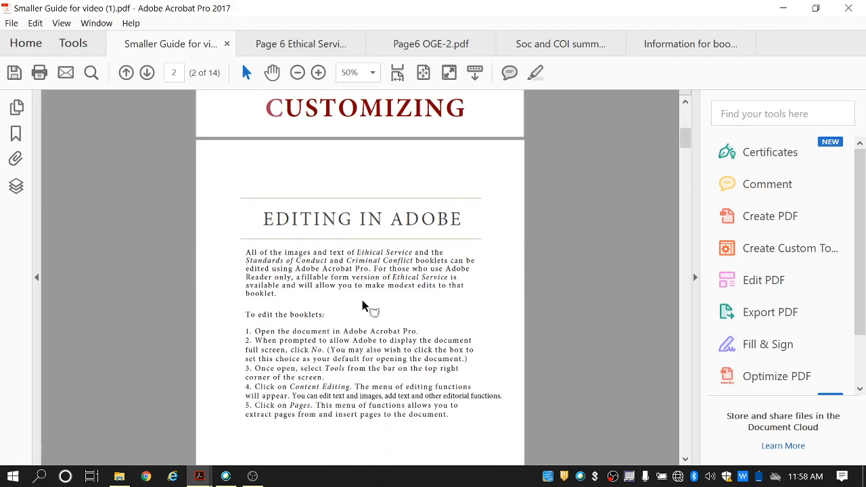
{"action": "scroll", "coordinate": [362, 300], "scroll_direction": "down", "scroll_amount": 1}
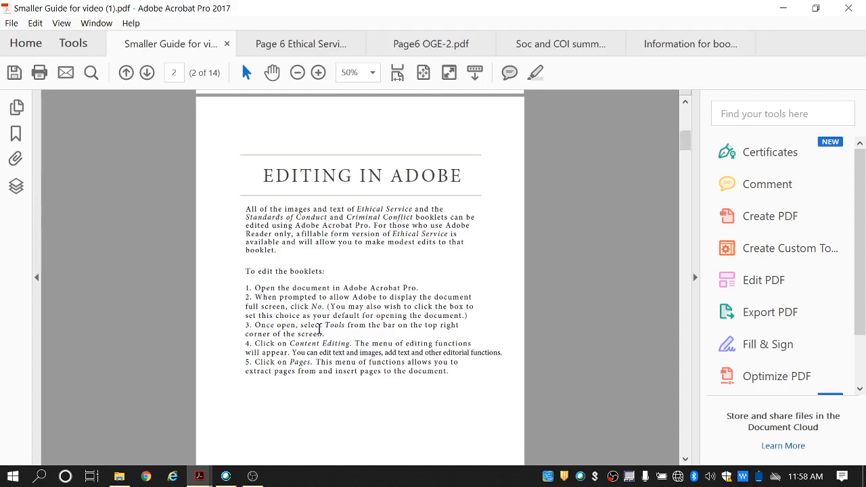
Step: Examine the Ethical Service section of the guide, from its cover through the Required Edits for pages 6 and 22
{"action": "scroll", "coordinate": [319, 329], "scroll_direction": "down", "scroll_amount": 3}
{"action": "scroll", "coordinate": [320, 334], "scroll_direction": "down", "scroll_amount": 8}
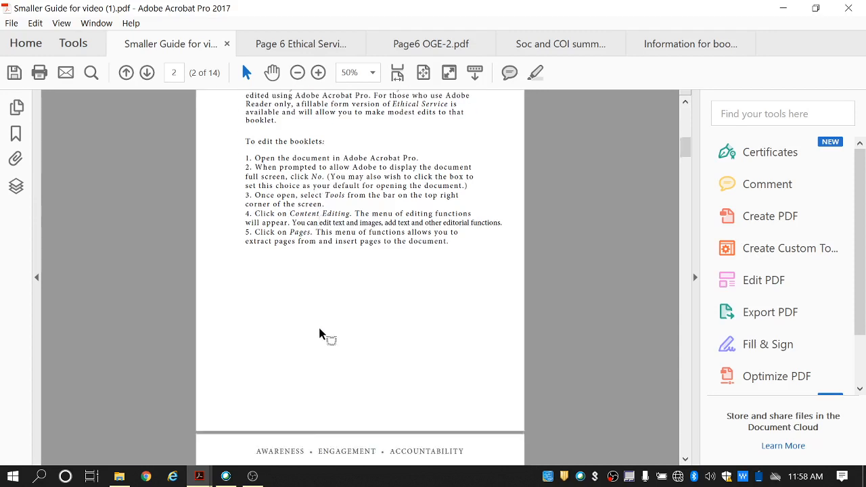
{"action": "scroll", "coordinate": [314, 328], "scroll_direction": "down", "scroll_amount": 5}
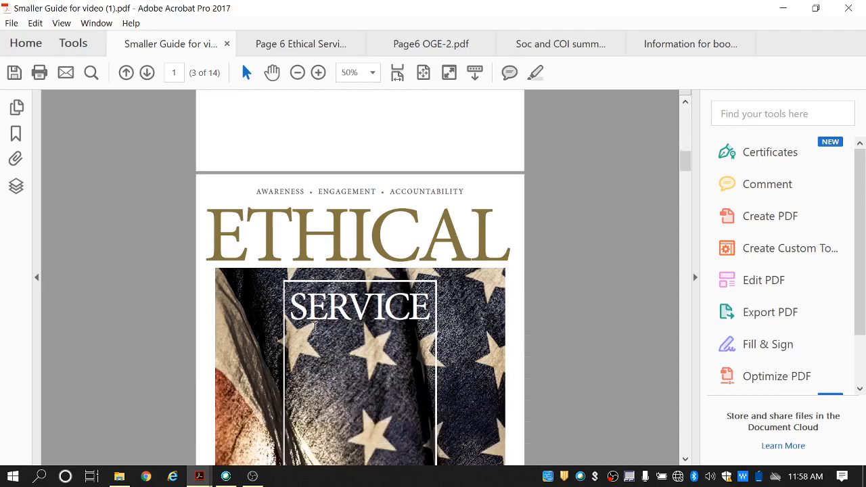
{"action": "scroll", "coordinate": [315, 332], "scroll_direction": "down", "scroll_amount": 3}
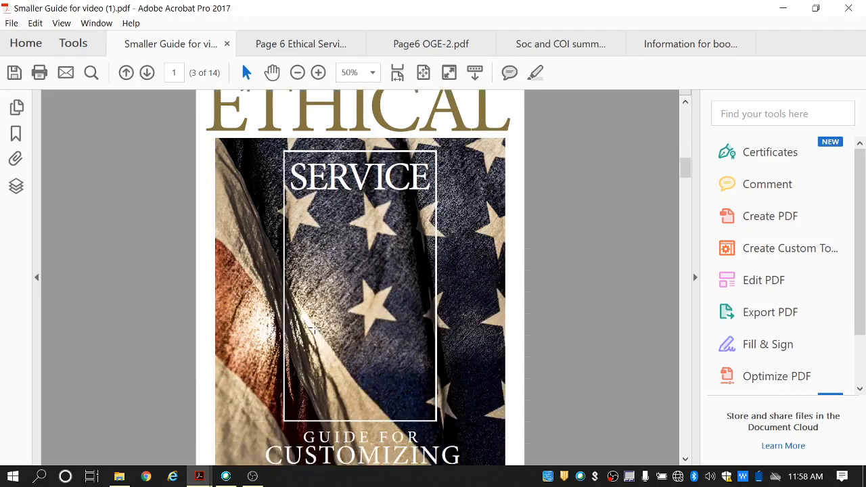
{"action": "scroll", "coordinate": [312, 327], "scroll_direction": "up", "scroll_amount": 1}
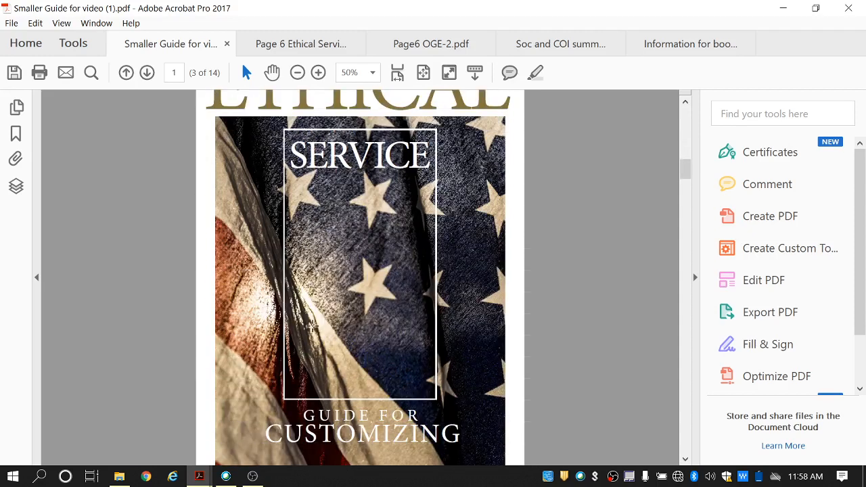
{"action": "scroll", "coordinate": [312, 327], "scroll_direction": "down", "scroll_amount": 6}
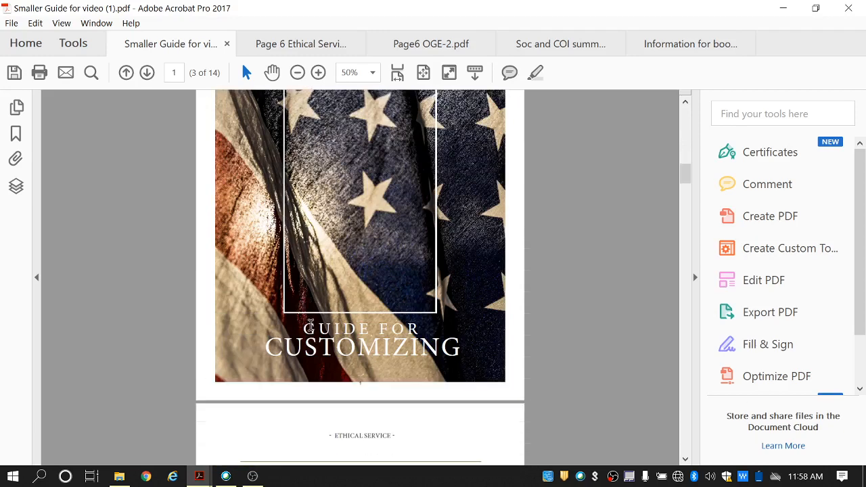
{"action": "scroll", "coordinate": [310, 328], "scroll_direction": "down", "scroll_amount": 4}
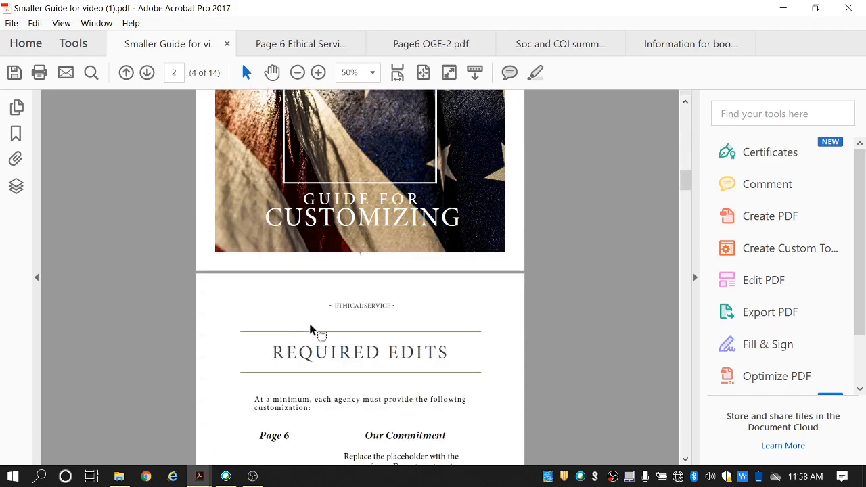
{"action": "scroll", "coordinate": [310, 327], "scroll_direction": "down", "scroll_amount": 4}
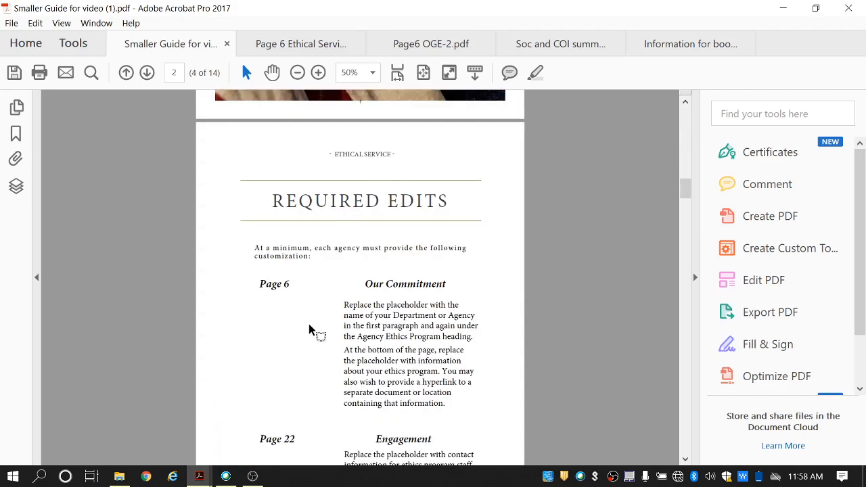
{"action": "scroll", "coordinate": [310, 329], "scroll_direction": "down", "scroll_amount": 2}
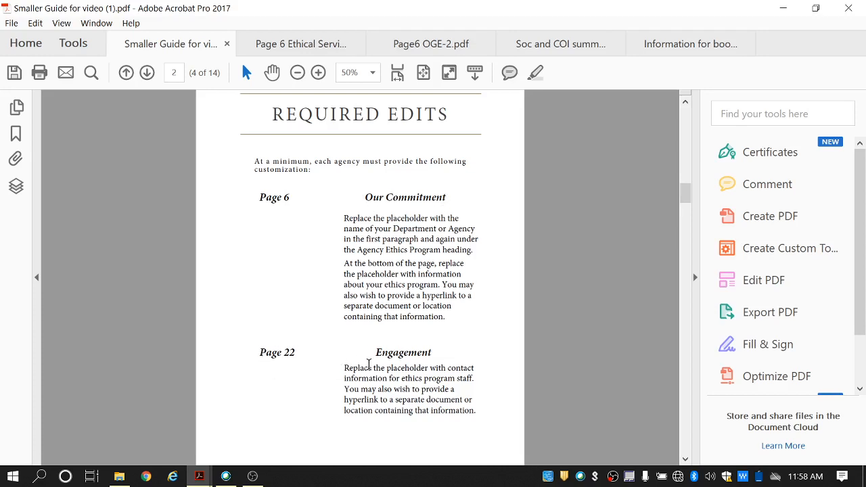
Step: Switch to the Page 6 Ethical Service document and open it for editing with Edit PDF
{"action": "left_click", "coordinate": [309, 44]}
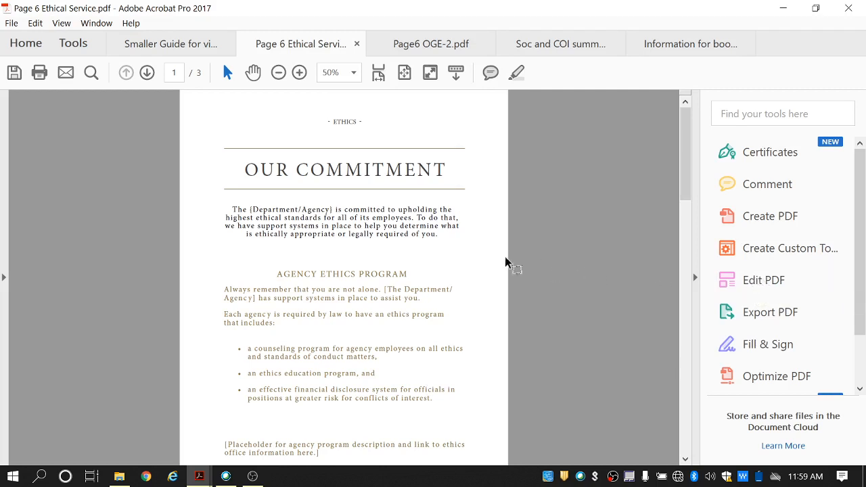
{"action": "left_click", "coordinate": [75, 44]}
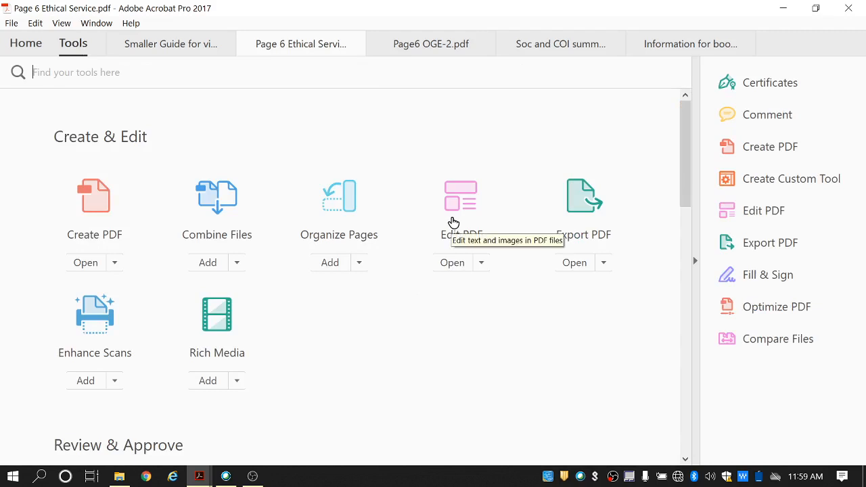
{"action": "left_click", "coordinate": [454, 223]}
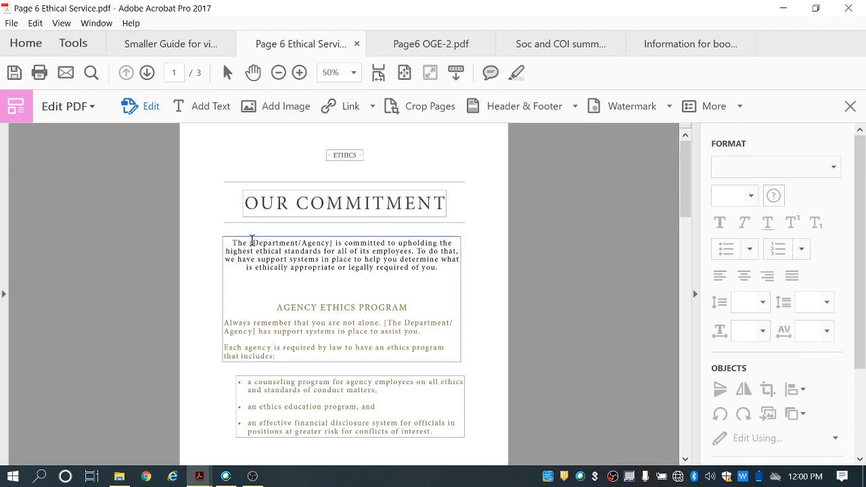
Step: Replace the {Department/Agency} placeholder in the first Our Commitment paragraph with "Your Own Agency", keeping a space before "is"
{"action": "left_click", "coordinate": [251, 242]}
{"action": "left_click_drag", "start_coordinate": [251, 243], "coordinate": [336, 243]}
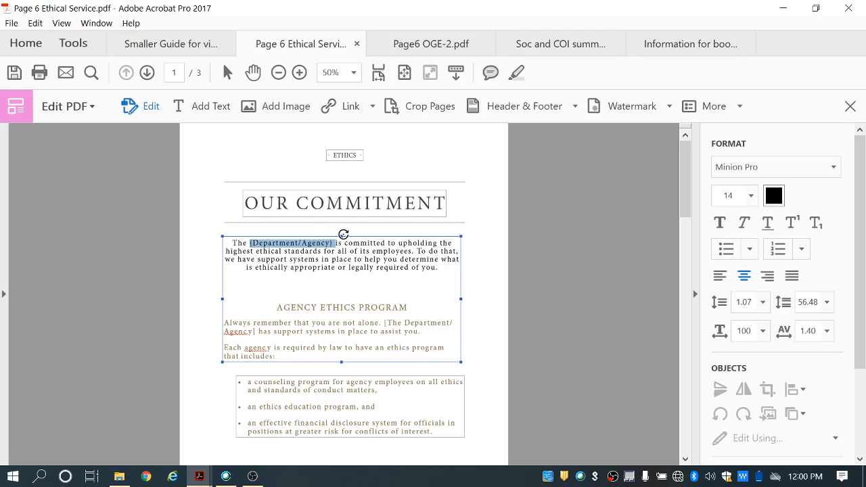
{"action": "key", "text": "Delete"}
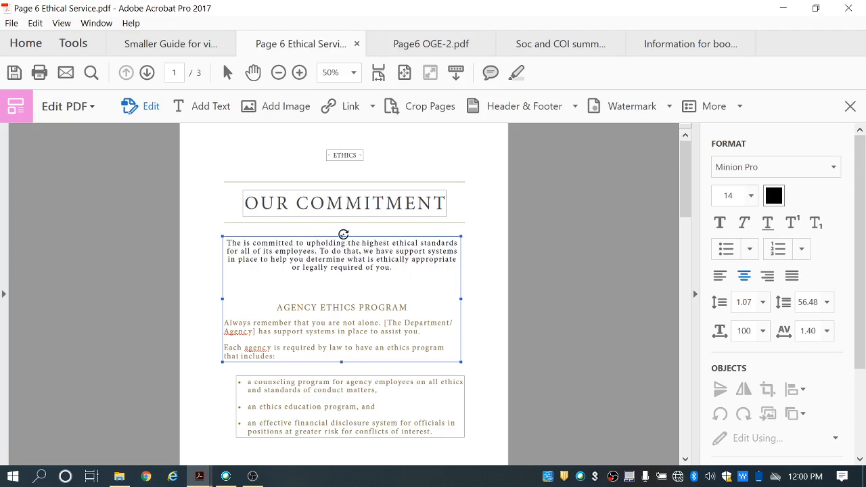
{"action": "type", "text": "Your "}
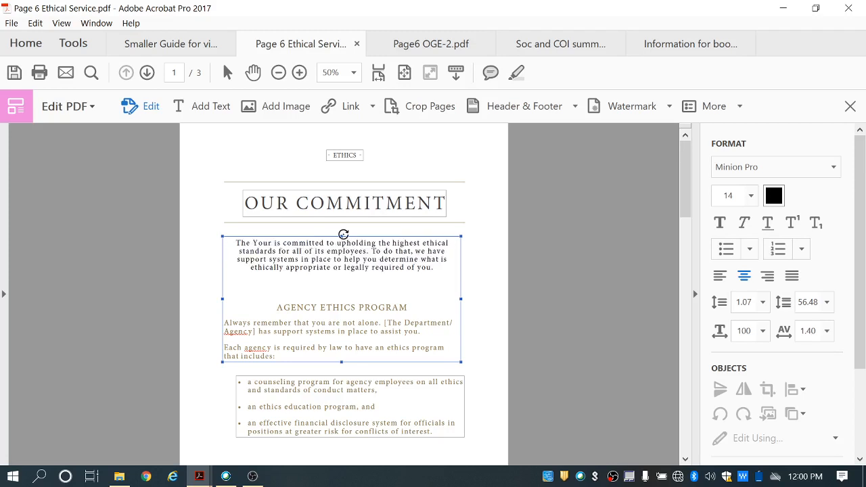
{"action": "type", "text": "Own A"}
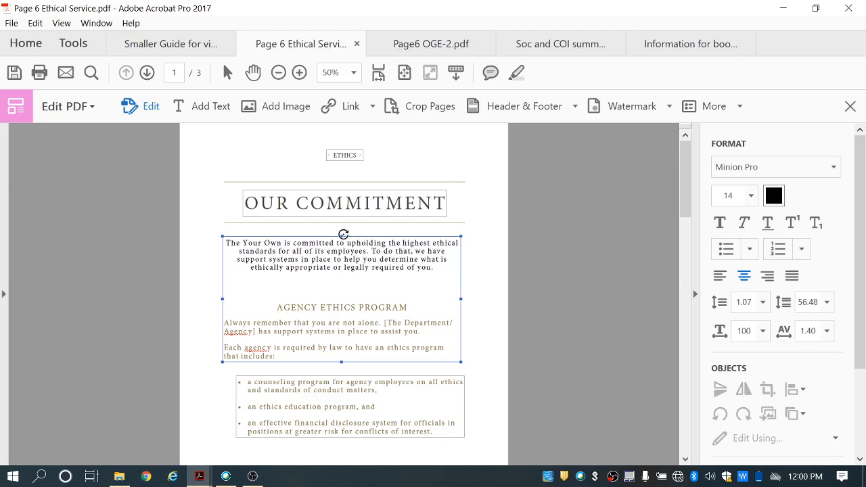
{"action": "type", "text": "gency"}
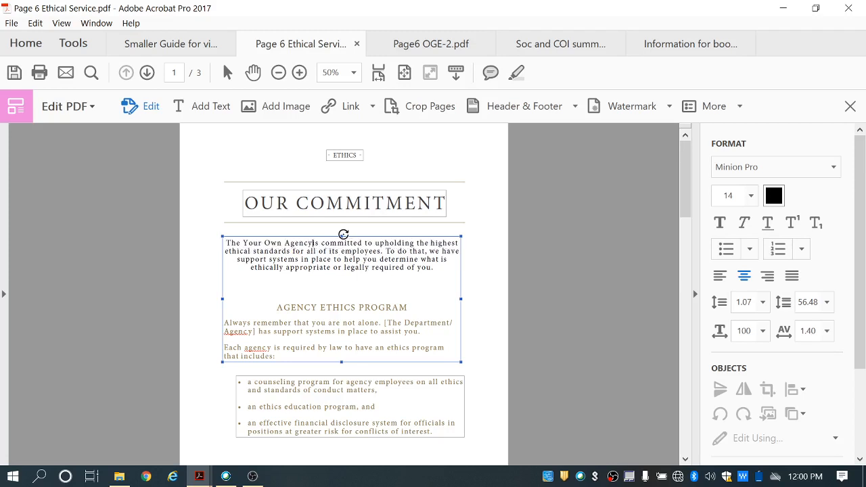
{"action": "type", "text": " is"}
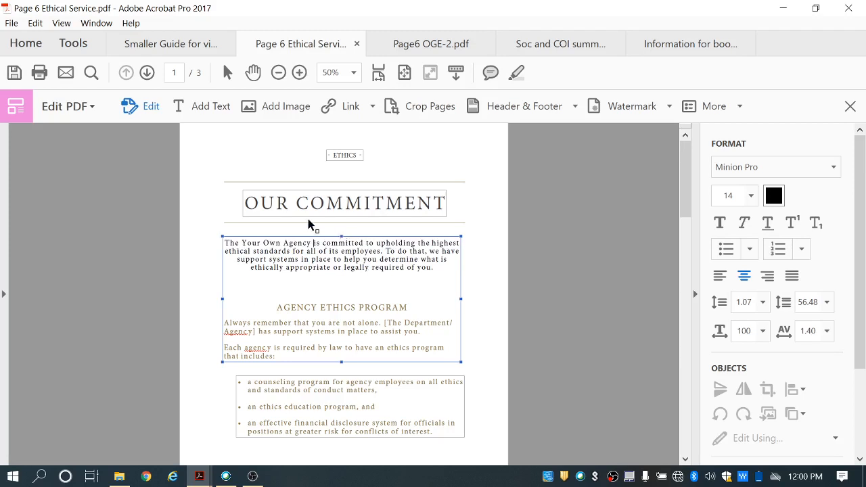
Step: Review the agency program description placeholder below the Our Commitment text and look over the available save commands
{"action": "scroll", "coordinate": [327, 263], "scroll_direction": "down", "scroll_amount": 3}
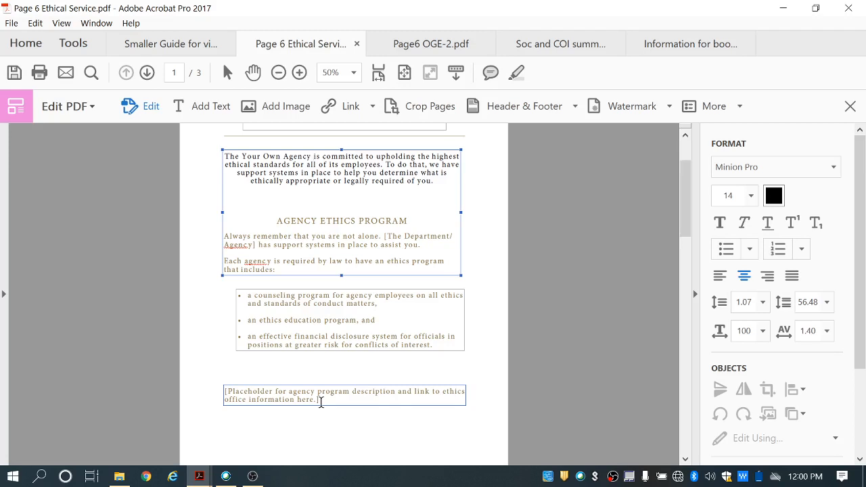
{"action": "scroll", "coordinate": [323, 393], "scroll_direction": "up", "scroll_amount": 2}
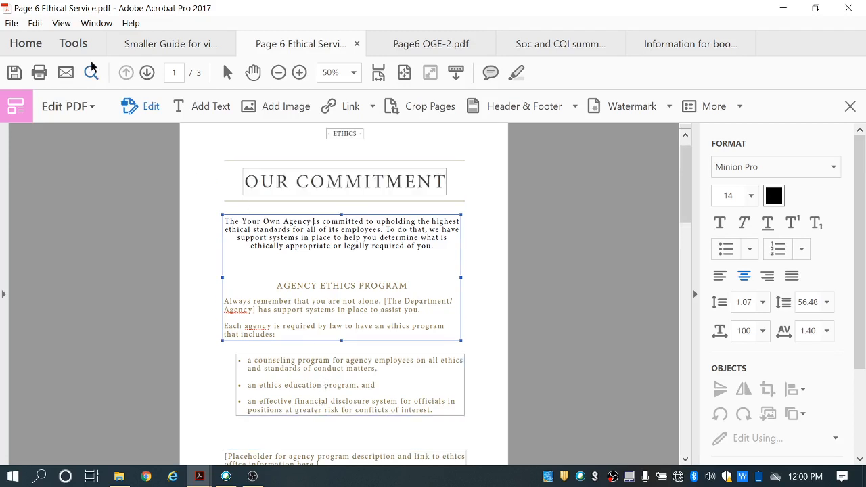
{"action": "left_click", "coordinate": [11, 25]}
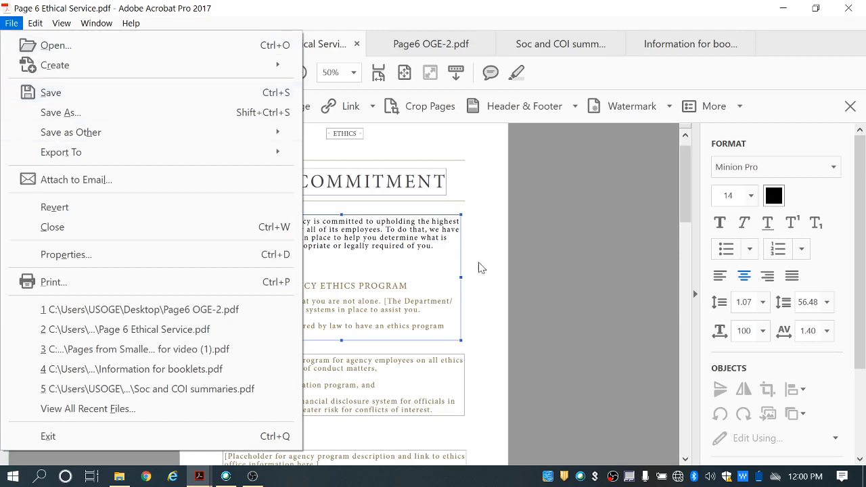
{"action": "left_click", "coordinate": [478, 268]}
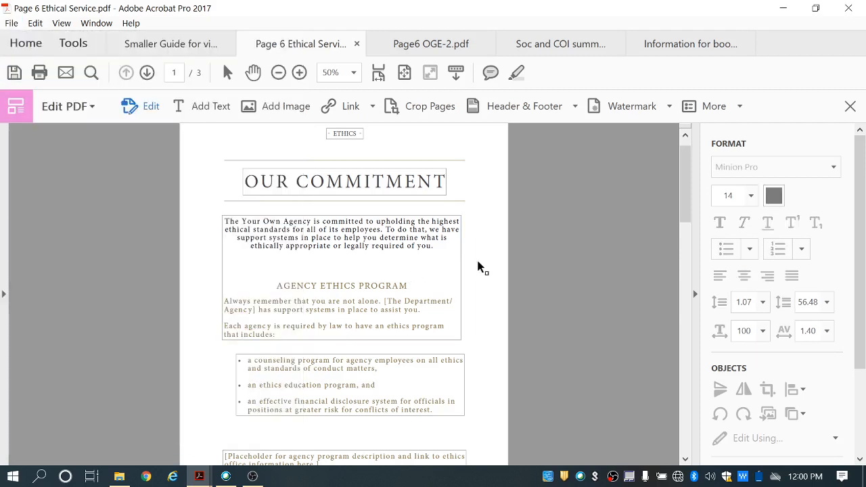
Step: View the completed example in Page6 OGE-2.pdf, and examine the DAEO placeholder on the Engagement page of Page 6 Ethical Service.pdf
{"action": "left_click", "coordinate": [428, 47]}
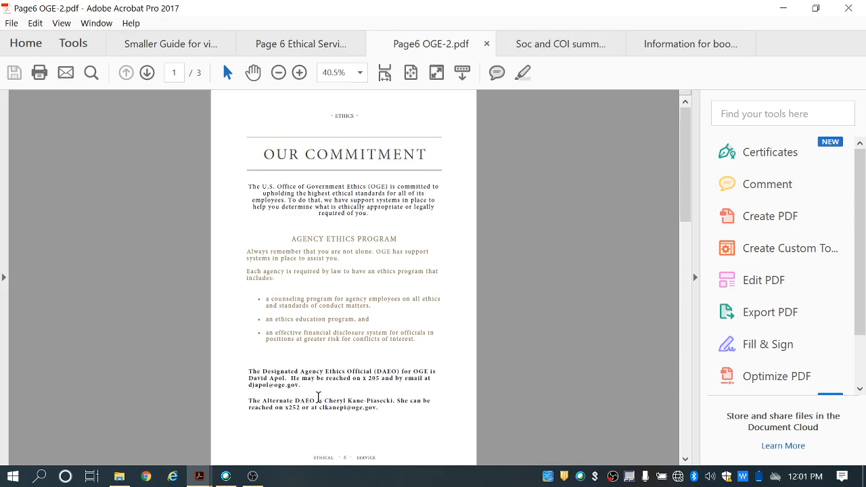
{"action": "left_click", "coordinate": [286, 45]}
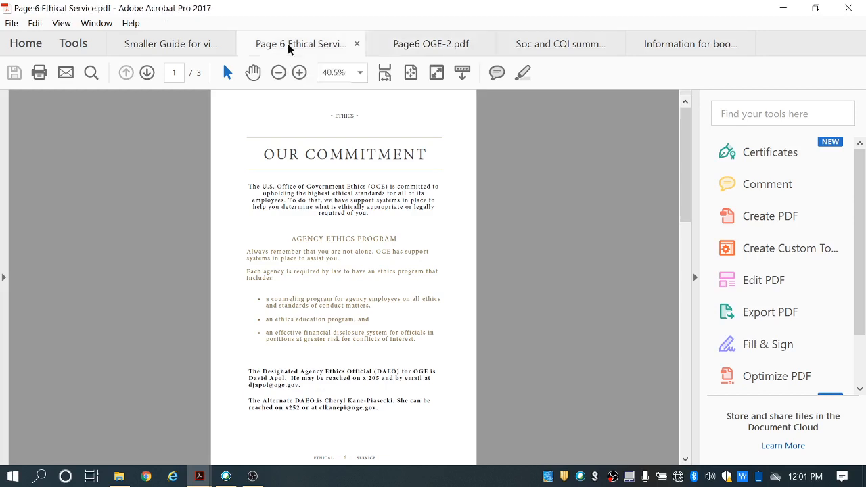
{"action": "scroll", "coordinate": [322, 311], "scroll_direction": "down", "scroll_amount": 5}
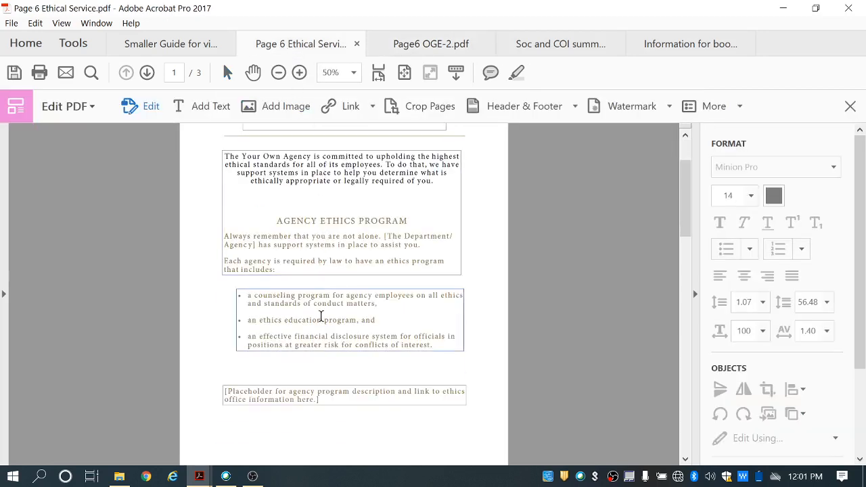
{"action": "scroll", "coordinate": [322, 325], "scroll_direction": "down", "scroll_amount": 8}
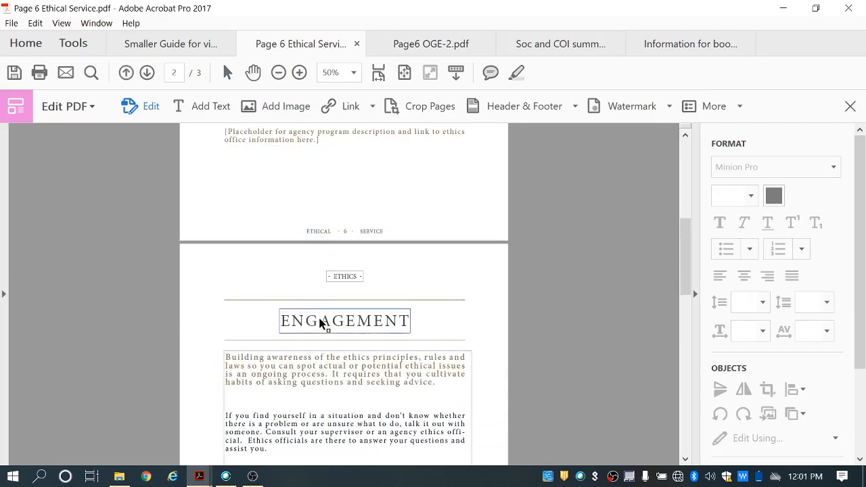
{"action": "scroll", "coordinate": [319, 318], "scroll_direction": "down", "scroll_amount": 2}
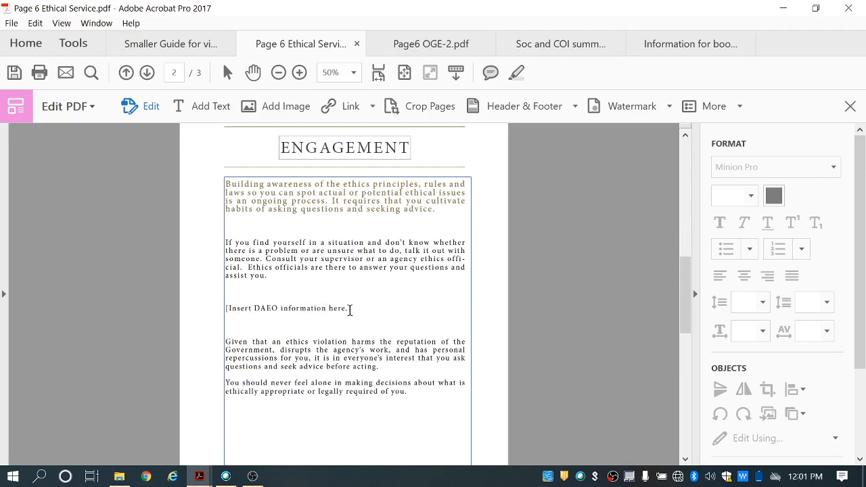
Step: Return to the customizing guide and read the Elective Edits page covering Branding, Welcome and Quotation
{"action": "left_click", "coordinate": [170, 42]}
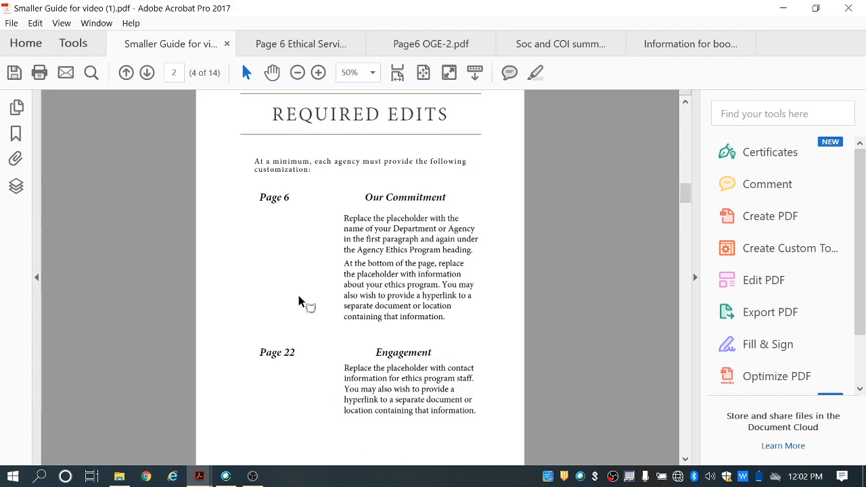
{"action": "scroll", "coordinate": [299, 298], "scroll_direction": "down", "scroll_amount": 3}
{"action": "scroll", "coordinate": [299, 300], "scroll_direction": "down", "scroll_amount": 6}
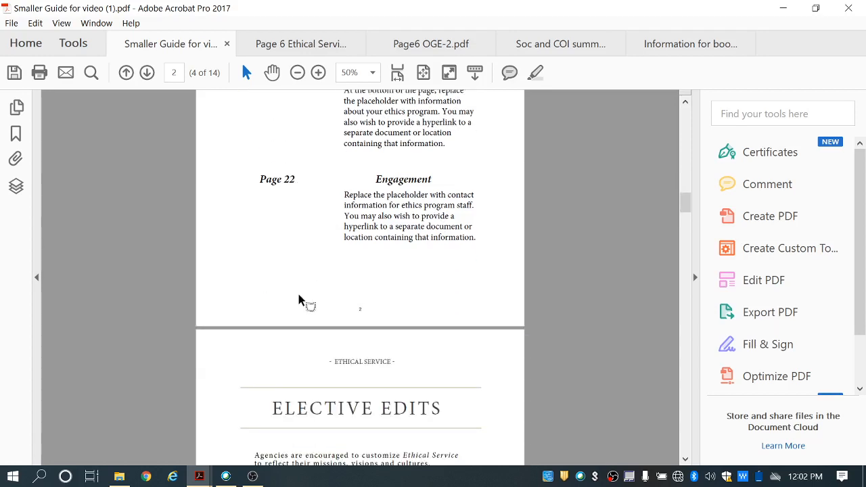
{"action": "scroll", "coordinate": [299, 296], "scroll_direction": "down", "scroll_amount": 4}
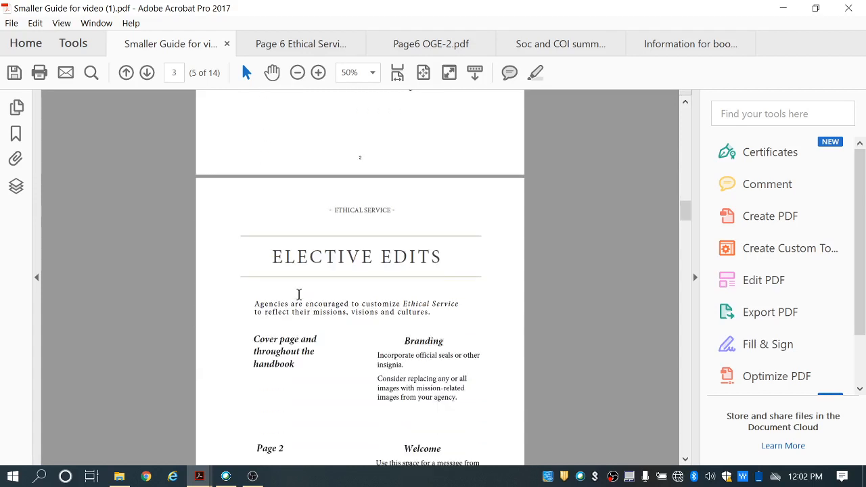
{"action": "scroll", "coordinate": [299, 298], "scroll_direction": "down", "scroll_amount": 4}
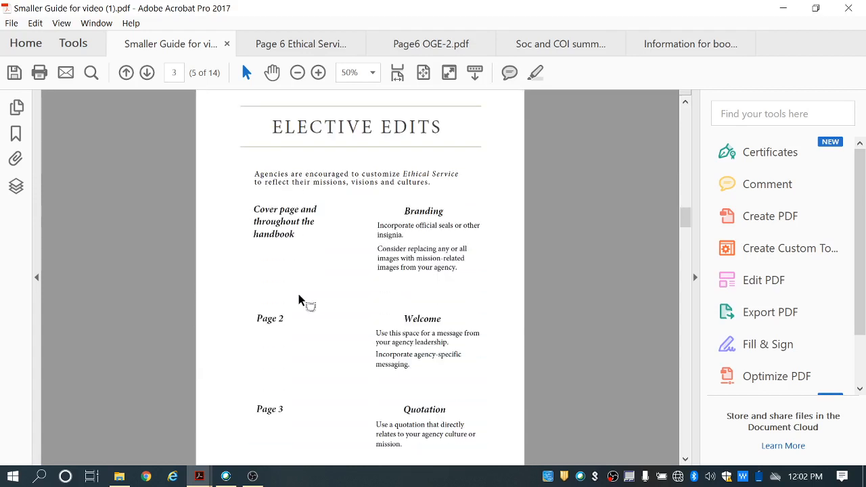
{"action": "scroll", "coordinate": [302, 300], "scroll_direction": "down", "scroll_amount": 1}
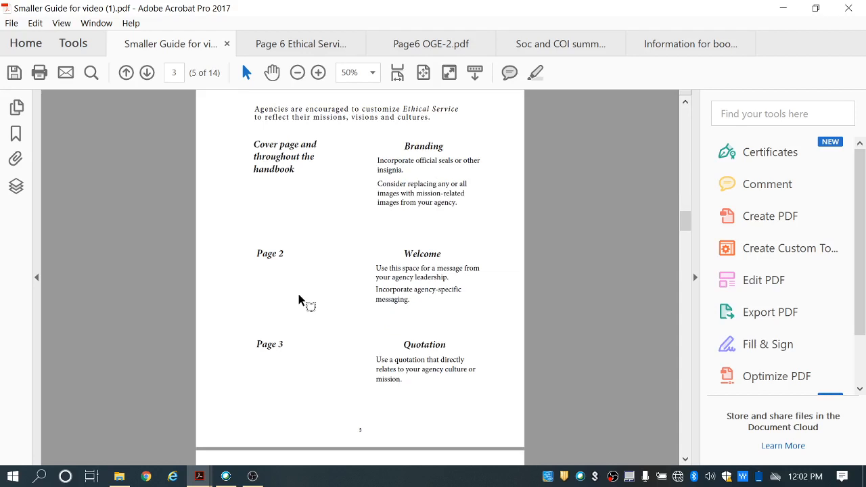
Step: Review the guide's Welcome instructions and view the "Welcome to federal service!" page in Page 6 Ethical Service.pdf
{"action": "scroll", "coordinate": [300, 297], "scroll_direction": "up", "scroll_amount": 1}
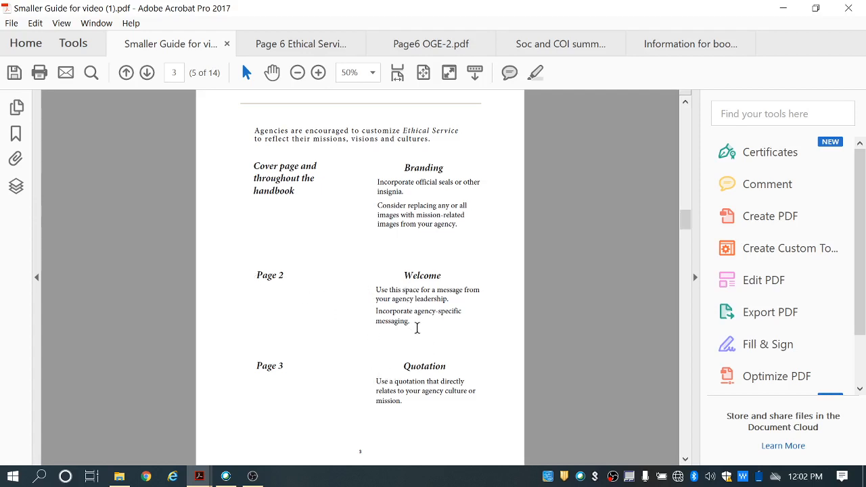
{"action": "left_click", "coordinate": [327, 44]}
{"action": "scroll", "coordinate": [403, 261], "scroll_direction": "down", "scroll_amount": 10}
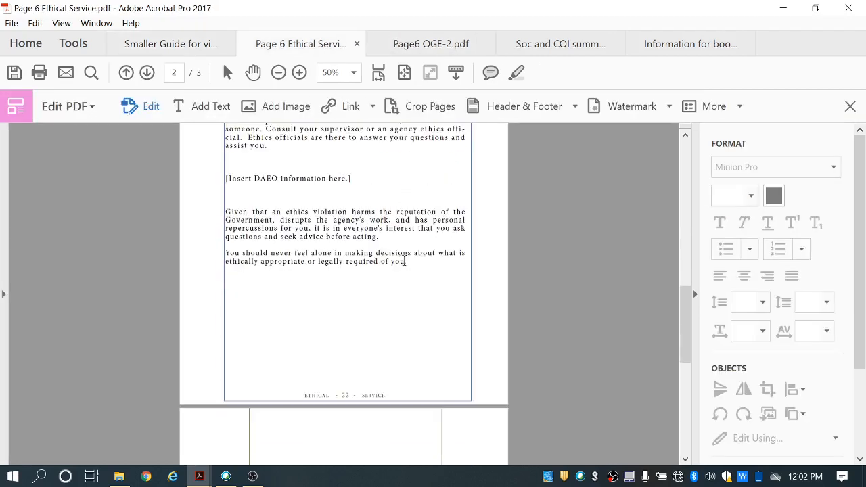
{"action": "scroll", "coordinate": [404, 266], "scroll_direction": "down", "scroll_amount": 4}
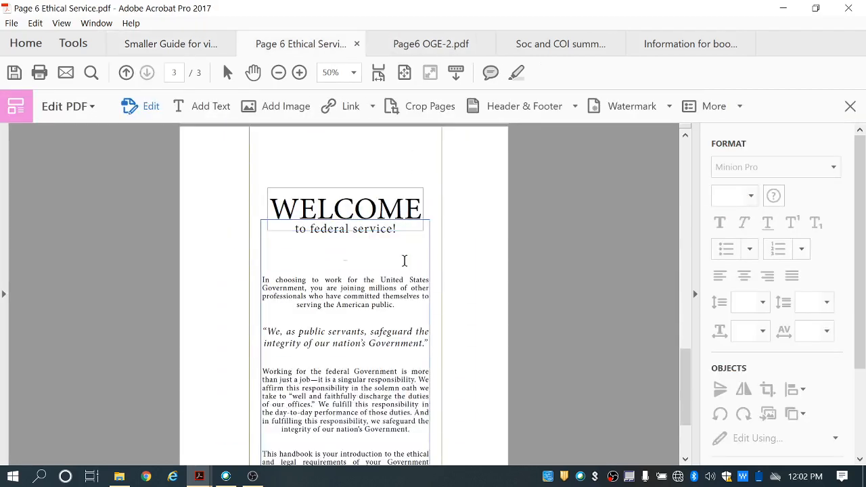
{"action": "scroll", "coordinate": [404, 261], "scroll_direction": "down", "scroll_amount": 2}
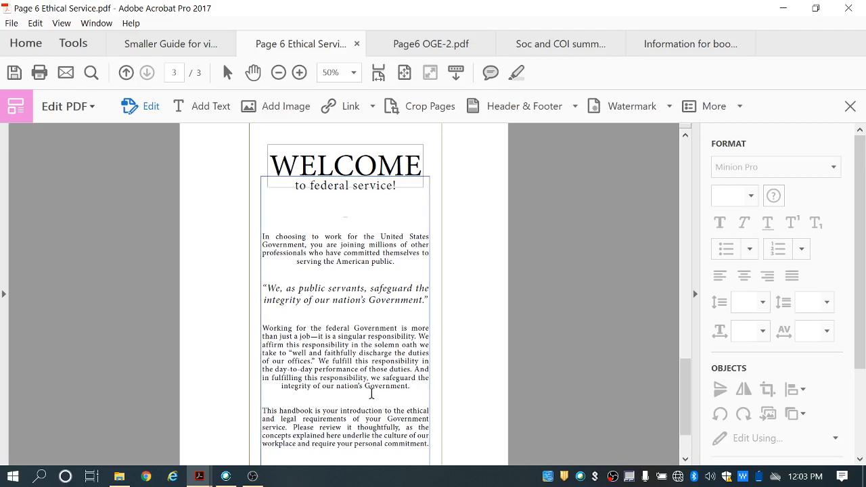
Step: Compare the customized director's message in Page6 OGE-2.pdf with the standard Welcome page in Page 6 Ethical Service.pdf
{"action": "left_click", "coordinate": [450, 46]}
{"action": "scroll", "coordinate": [414, 273], "scroll_direction": "down", "scroll_amount": 10}
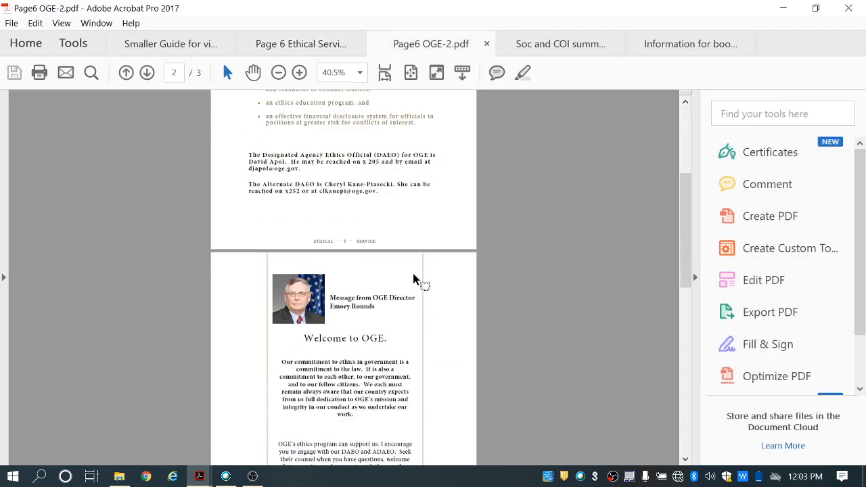
{"action": "scroll", "coordinate": [413, 273], "scroll_direction": "down", "scroll_amount": 1}
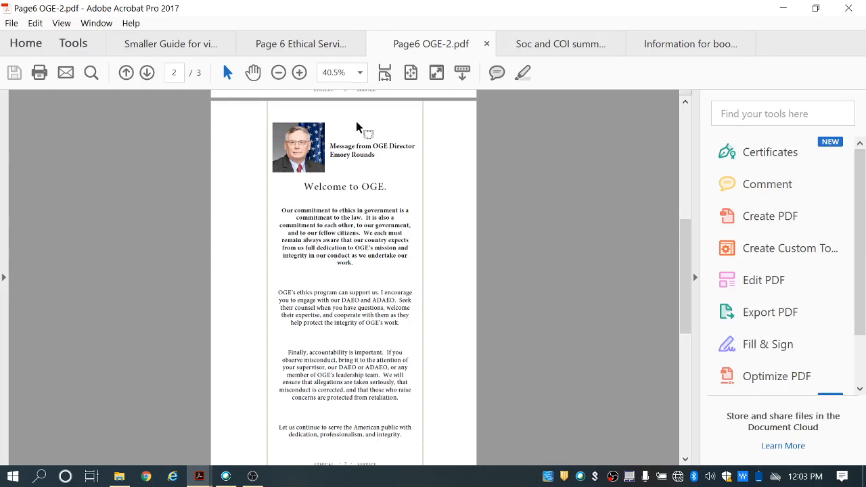
{"action": "left_click", "coordinate": [309, 42]}
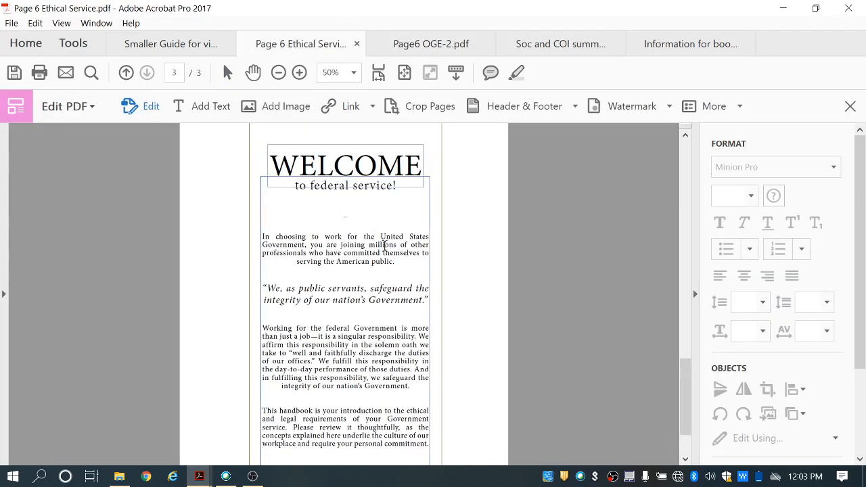
Step: In Page6 OGE-2.pdf, change the font of the bold "Our commitment to ethics" paragraph below "Welcome to OGE." to Arial
{"action": "left_click", "coordinate": [414, 45]}
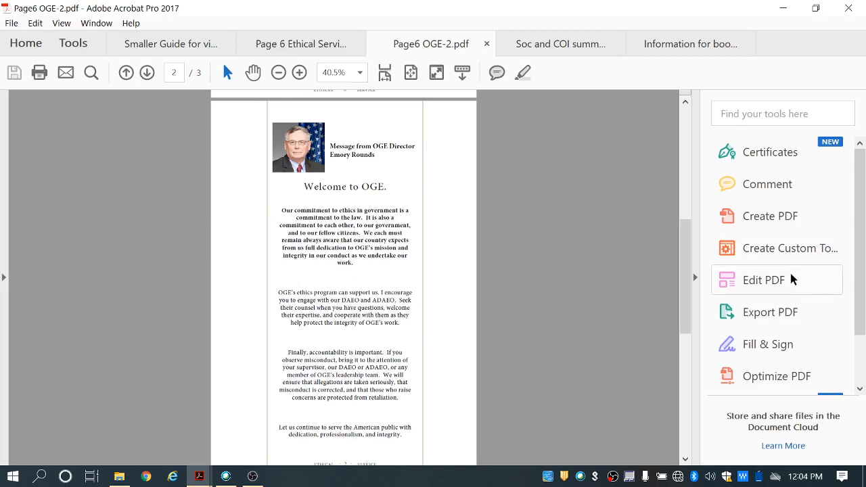
{"action": "left_click", "coordinate": [775, 280]}
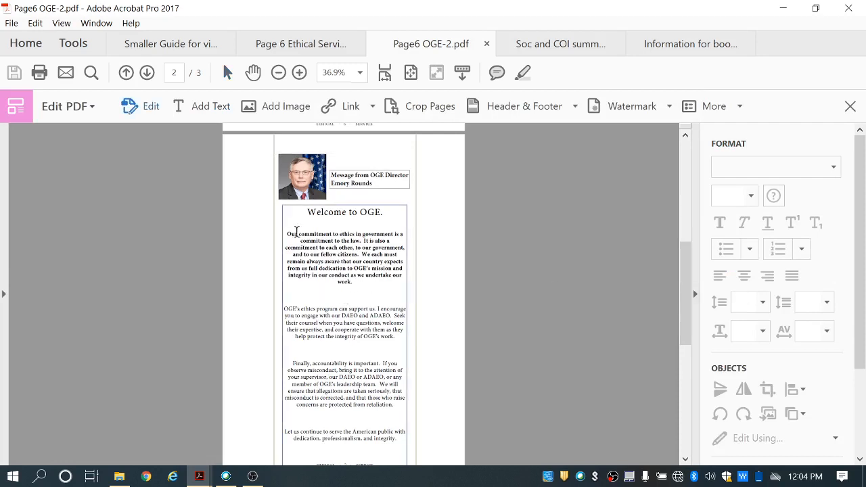
{"action": "left_click_drag", "start_coordinate": [285, 232], "coordinate": [390, 283]}
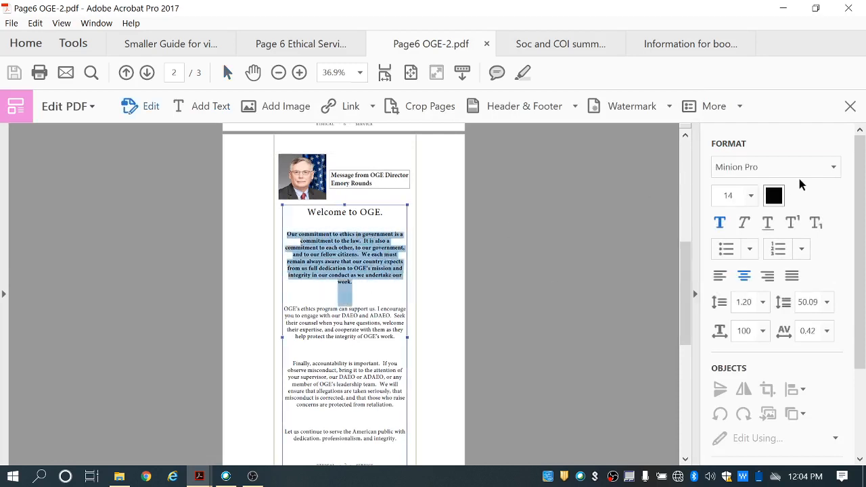
{"action": "left_click", "coordinate": [834, 169]}
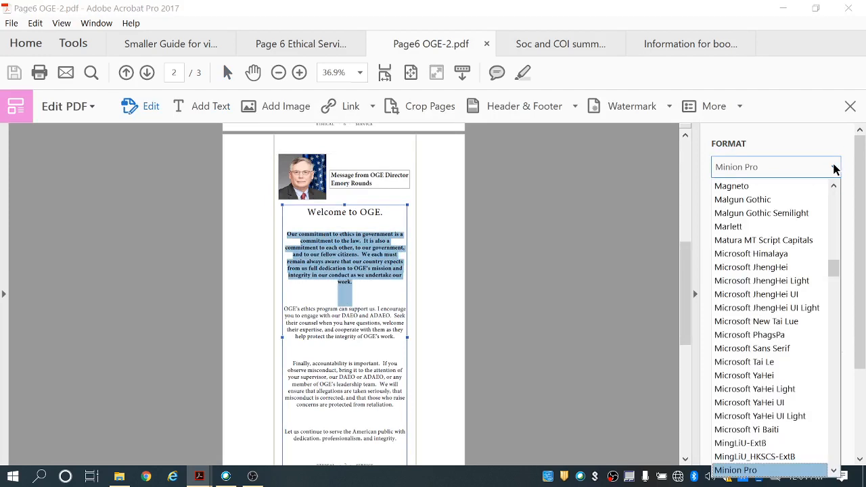
{"action": "left_click", "coordinate": [750, 227]}
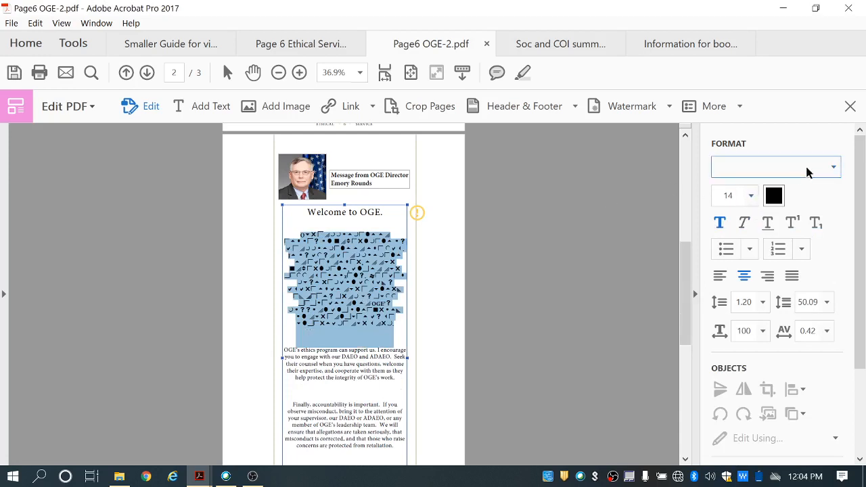
{"action": "left_click", "coordinate": [834, 169]}
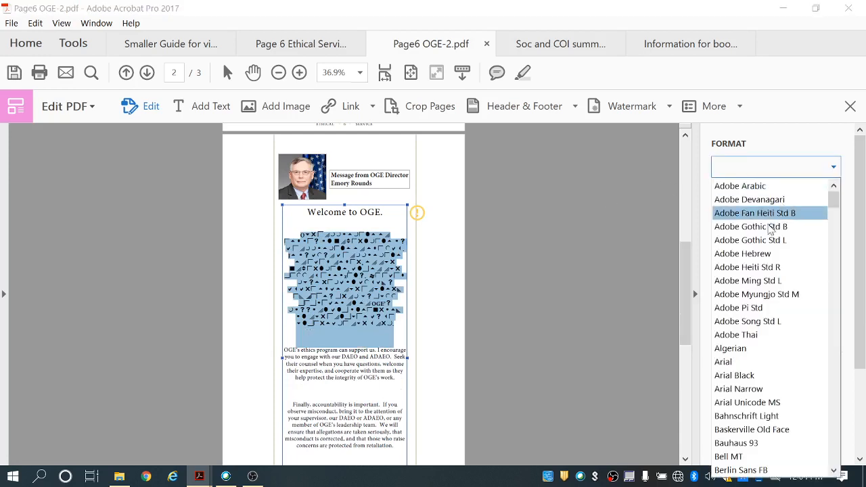
{"action": "left_click", "coordinate": [736, 362]}
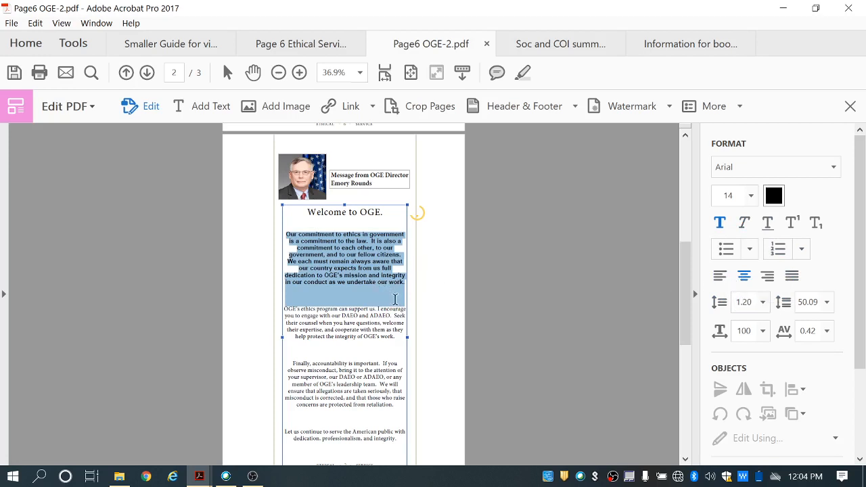
Step: Leave PDF editing and compare the two director's message layouts in Page6 OGE-2.pdf with the original Welcome page
{"action": "scroll", "coordinate": [436, 268], "scroll_direction": "down", "scroll_amount": 5}
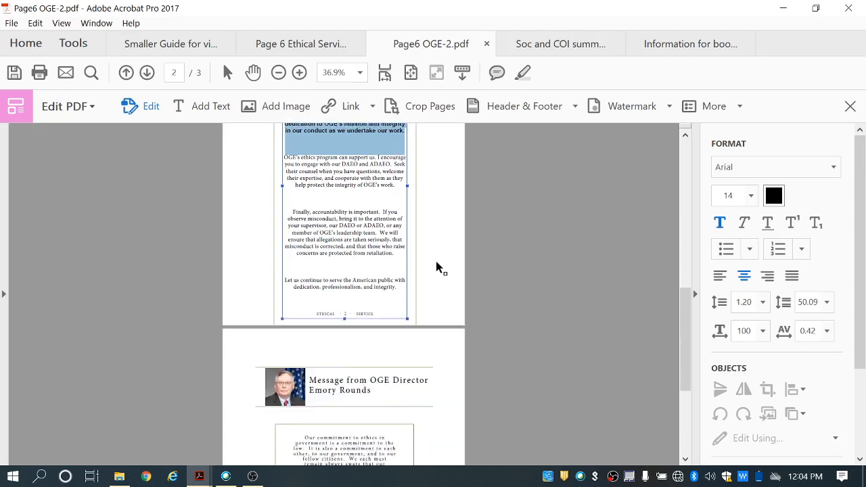
{"action": "scroll", "coordinate": [437, 268], "scroll_direction": "down", "scroll_amount": 6}
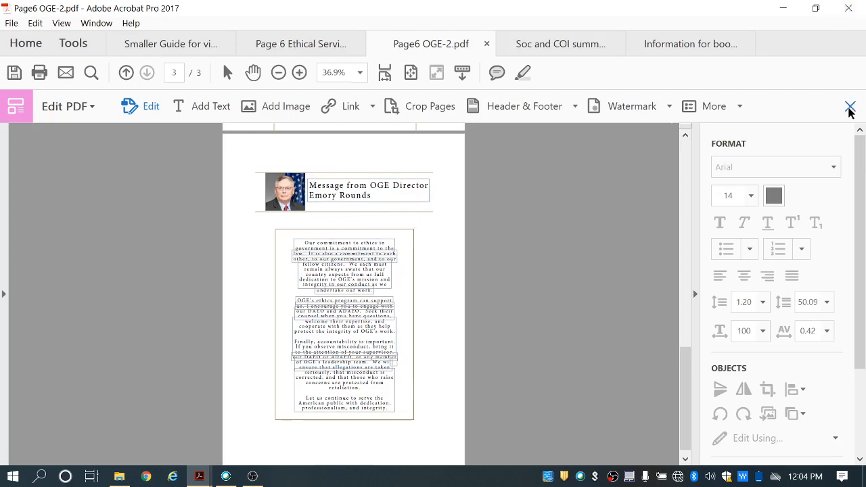
{"action": "left_click", "coordinate": [851, 107]}
{"action": "scroll", "coordinate": [435, 276], "scroll_direction": "up", "scroll_amount": 8}
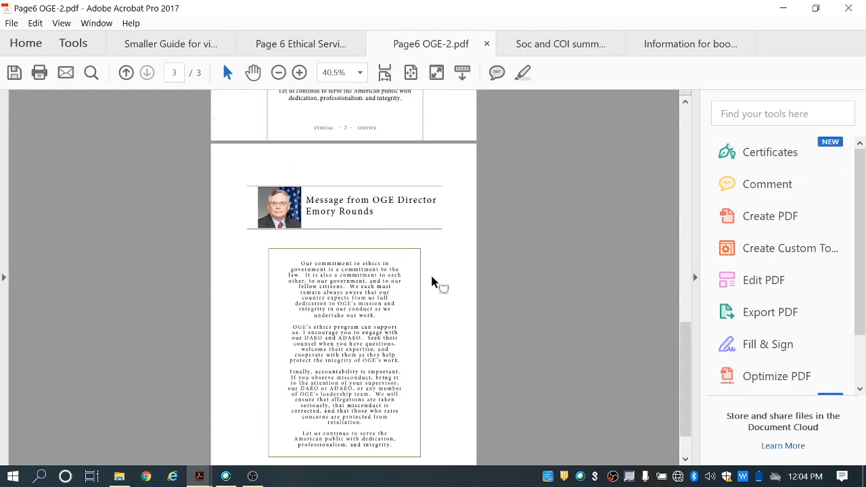
{"action": "scroll", "coordinate": [433, 263], "scroll_direction": "up", "scroll_amount": 4}
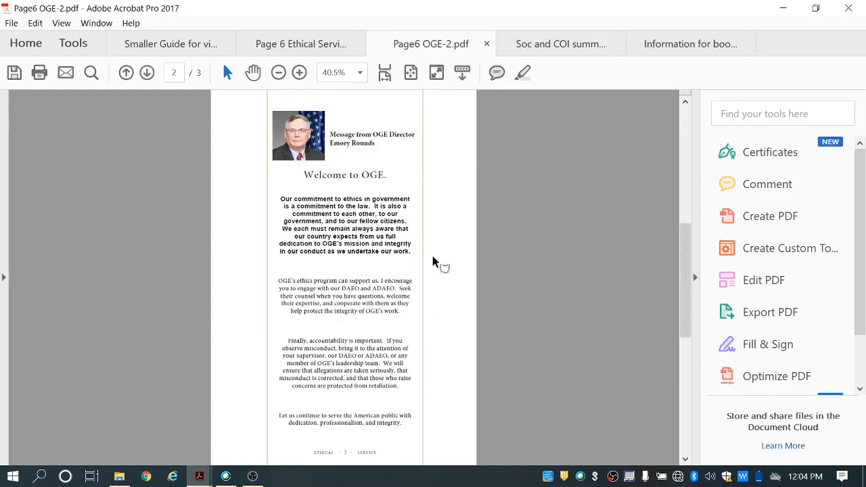
{"action": "scroll", "coordinate": [433, 262], "scroll_direction": "down", "scroll_amount": 5}
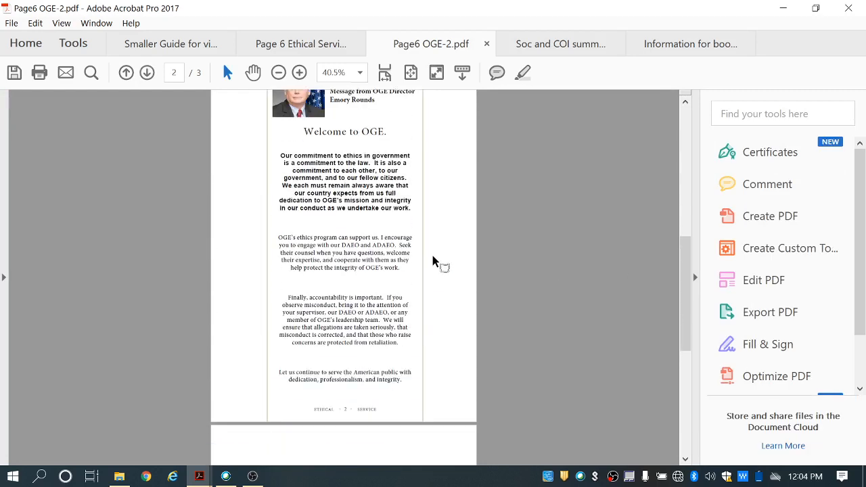
{"action": "scroll", "coordinate": [433, 260], "scroll_direction": "down", "scroll_amount": 5}
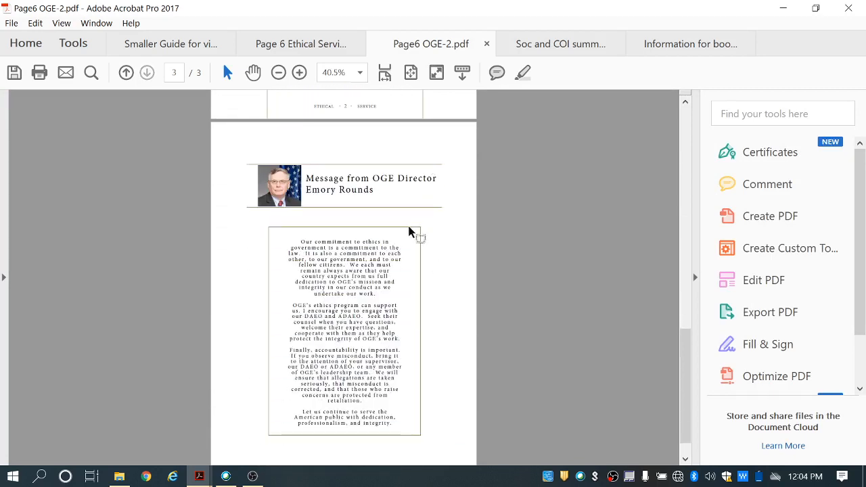
{"action": "left_click", "coordinate": [277, 37]}
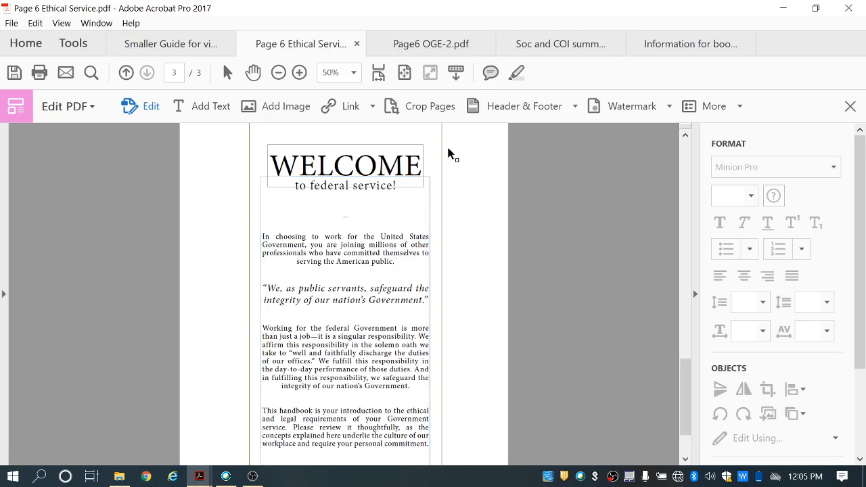
{"action": "left_click", "coordinate": [446, 46]}
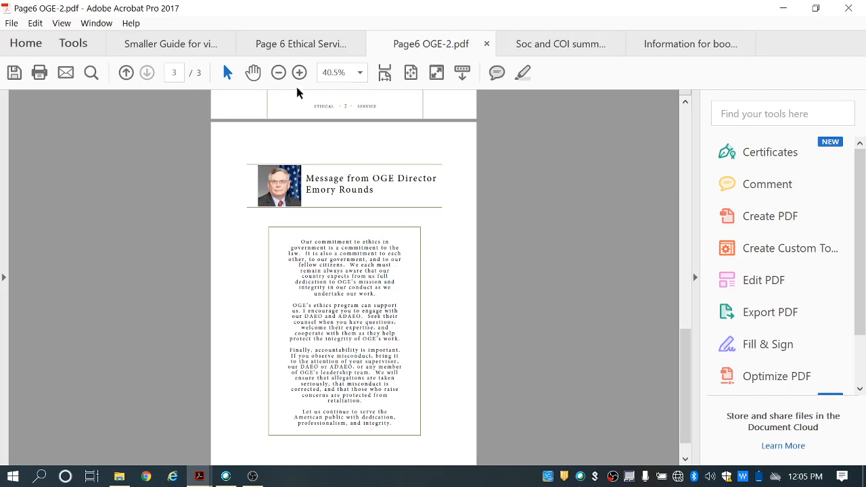
Step: Return to the customizing guide and read the remaining Elective Edits pages, from Table of Contents through Accountability
{"action": "left_click", "coordinate": [179, 50]}
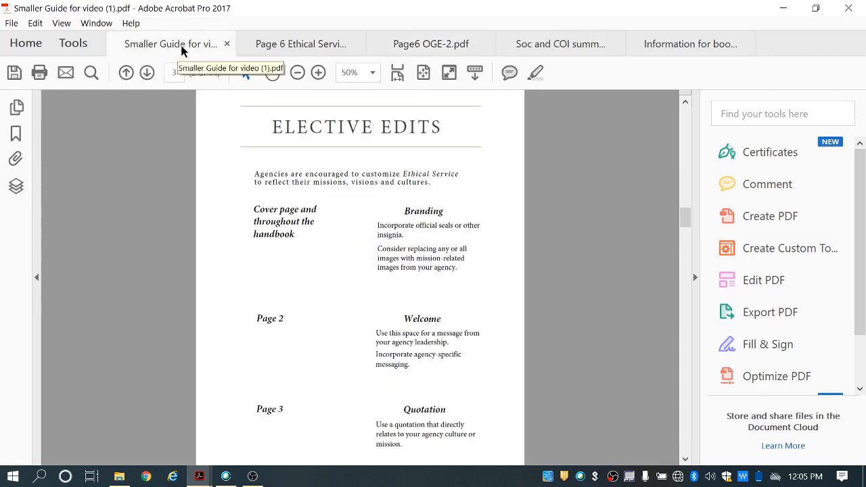
{"action": "scroll", "coordinate": [305, 211], "scroll_direction": "down", "scroll_amount": 10}
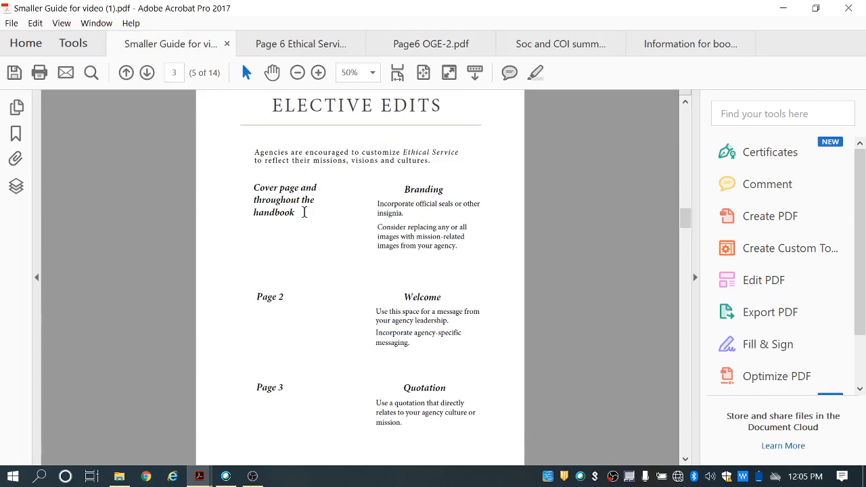
{"action": "scroll", "coordinate": [305, 217], "scroll_direction": "down", "scroll_amount": 9}
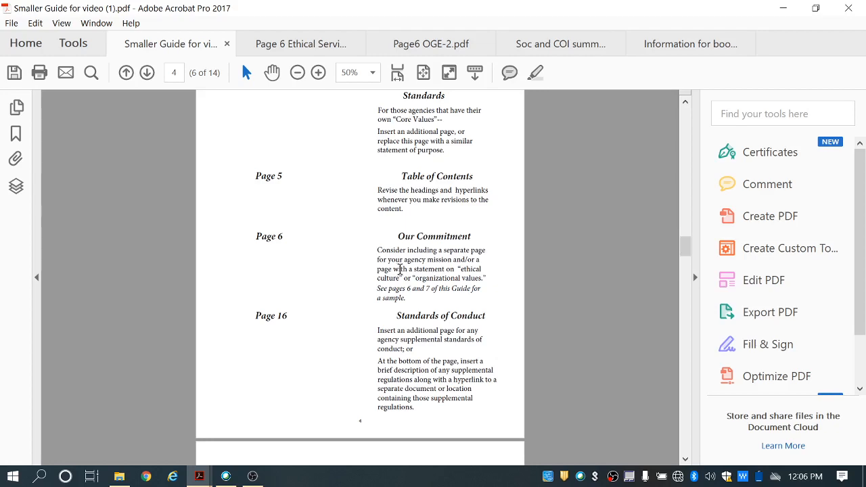
{"action": "scroll", "coordinate": [400, 270], "scroll_direction": "down", "scroll_amount": 10}
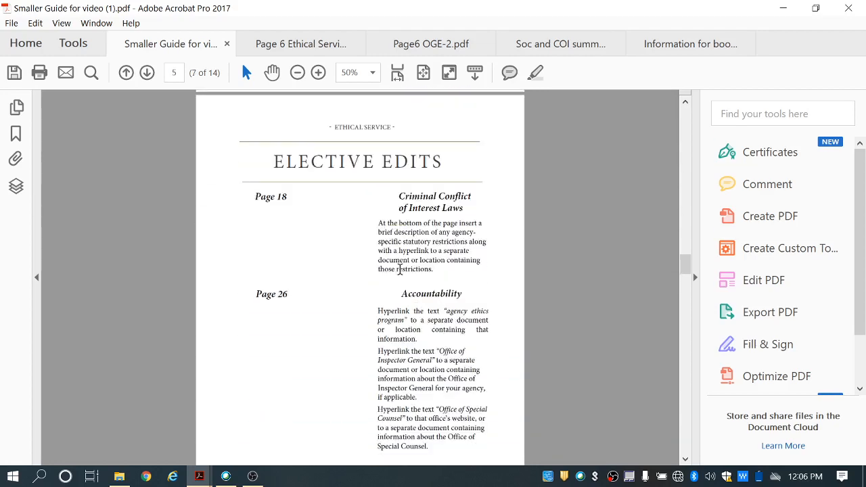
Step: Examine the guide's sample Our Mission, Our Vision and Our Commitment pages
{"action": "scroll", "coordinate": [400, 269], "scroll_direction": "down", "scroll_amount": 10}
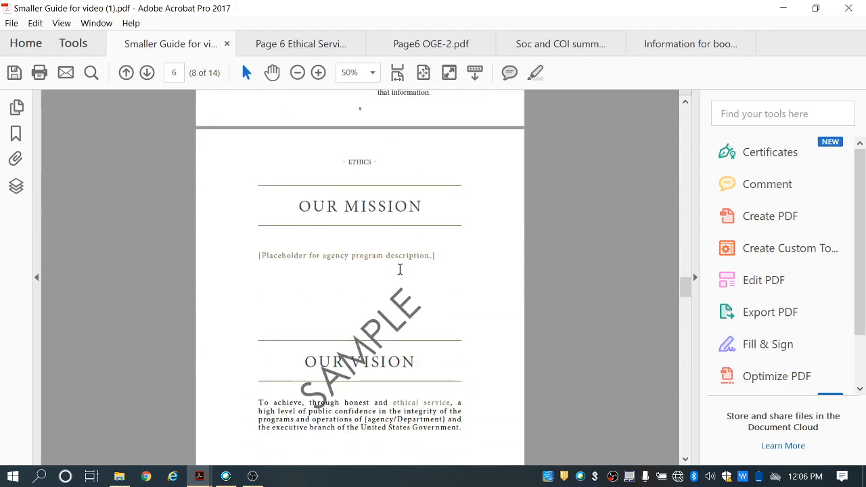
{"action": "scroll", "coordinate": [400, 270], "scroll_direction": "down", "scroll_amount": 1}
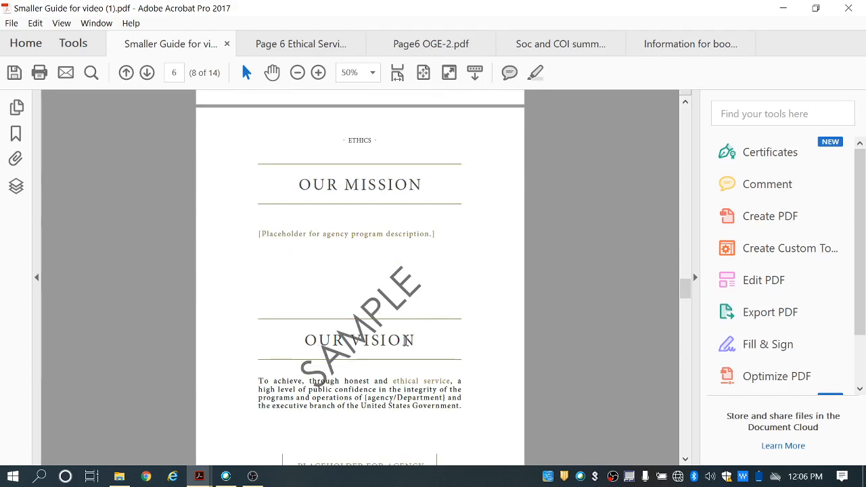
{"action": "scroll", "coordinate": [416, 324], "scroll_direction": "down", "scroll_amount": 8}
{"action": "scroll", "coordinate": [415, 323], "scroll_direction": "down", "scroll_amount": 14}
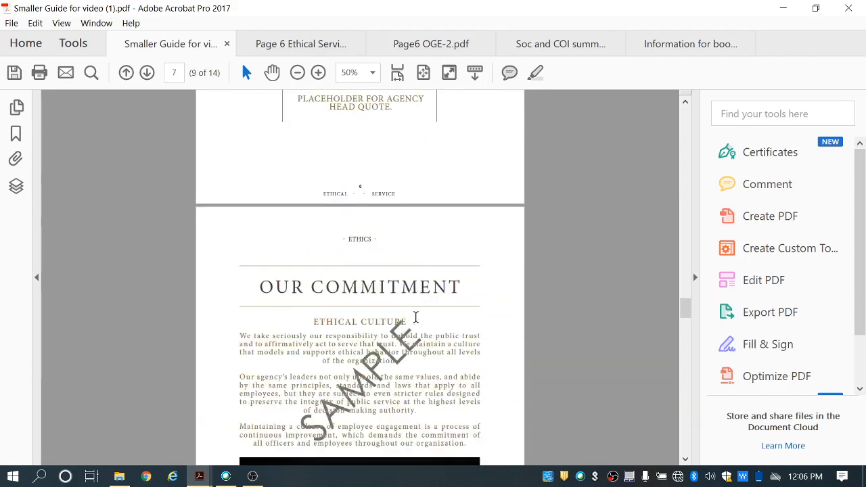
{"action": "scroll", "coordinate": [401, 316], "scroll_direction": "down", "scroll_amount": 9}
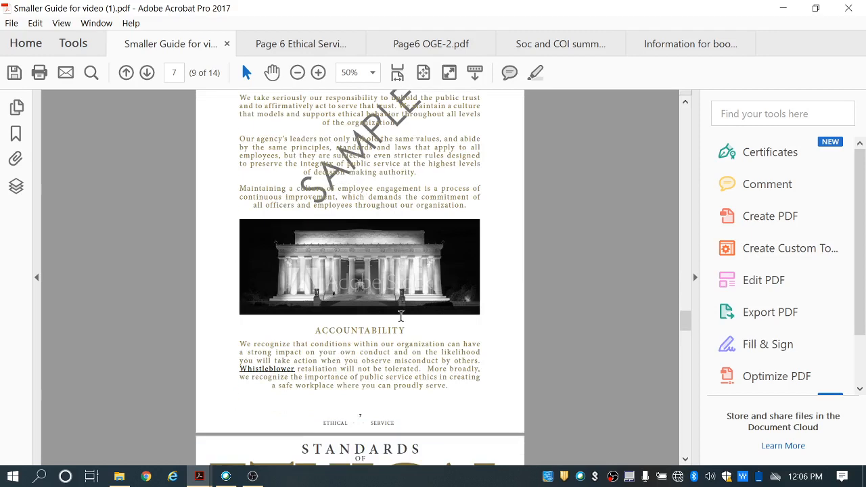
{"action": "scroll", "coordinate": [400, 316], "scroll_direction": "up", "scroll_amount": 10}
{"action": "scroll", "coordinate": [401, 316], "scroll_direction": "up", "scroll_amount": 20}
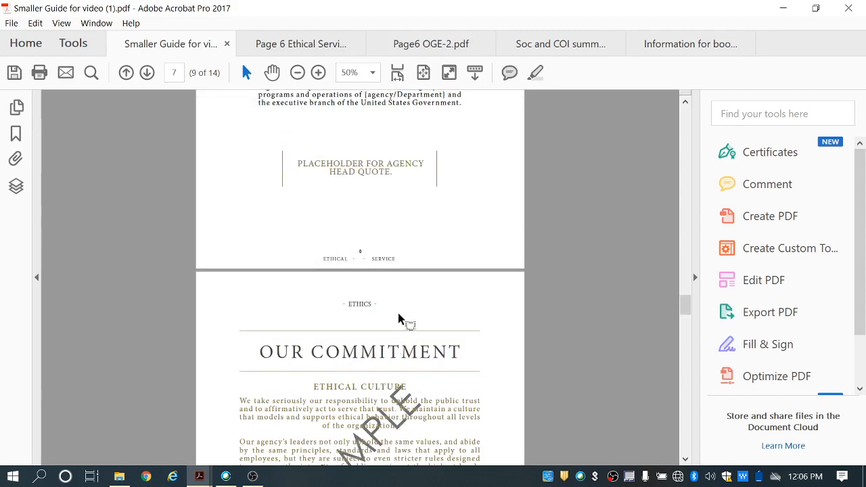
{"action": "scroll", "coordinate": [399, 312], "scroll_direction": "up", "scroll_amount": 5}
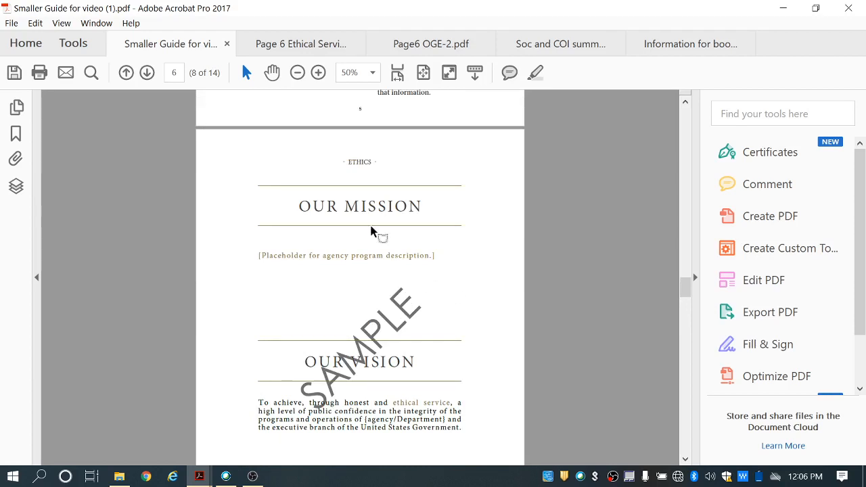
Step: Extract the sample Our Mission and Our Commitment pages (6-7) from the guide into a new PDF, deleting them from the guide after extracting
{"action": "left_click", "coordinate": [72, 44]}
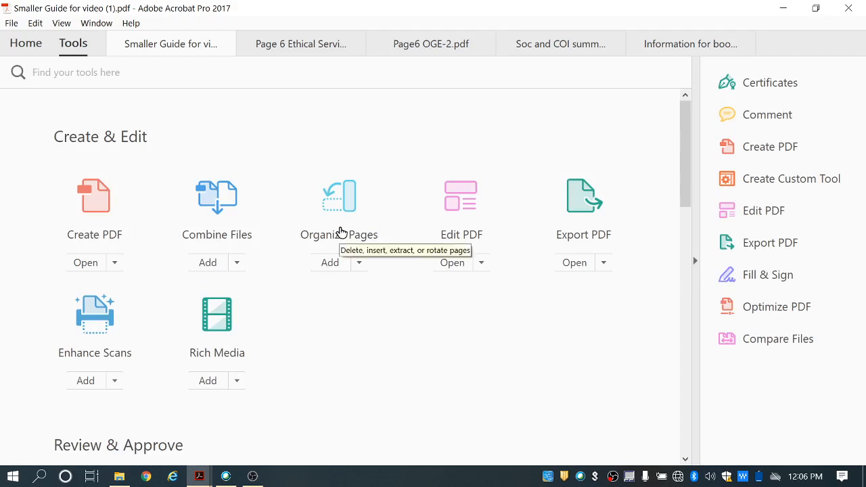
{"action": "left_click", "coordinate": [341, 232]}
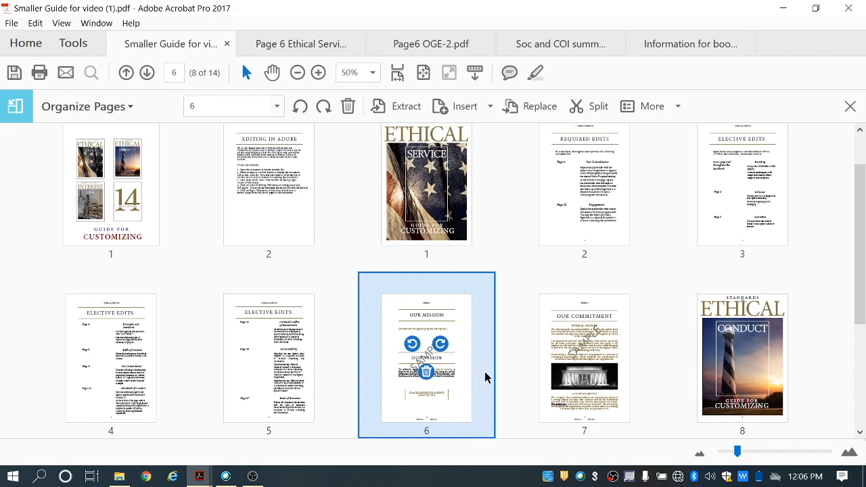
{"action": "left_click", "coordinate": [541, 341], "text": "shift"}
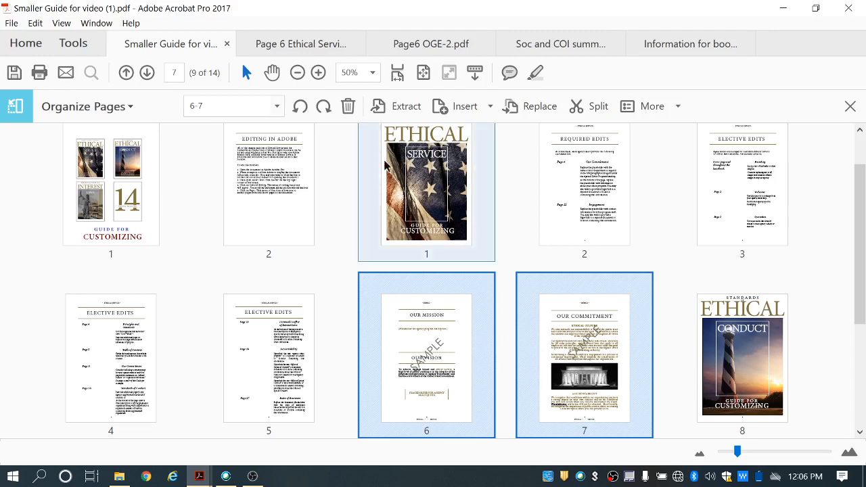
{"action": "left_click", "coordinate": [416, 109]}
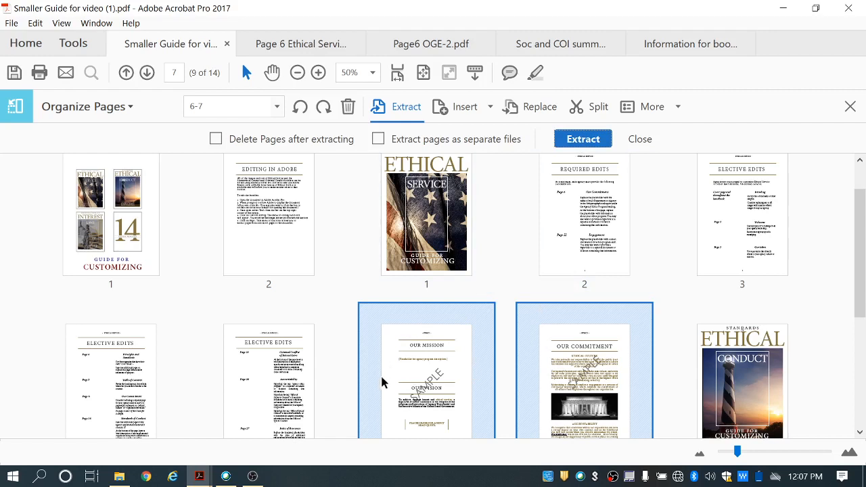
{"action": "left_click", "coordinate": [217, 139]}
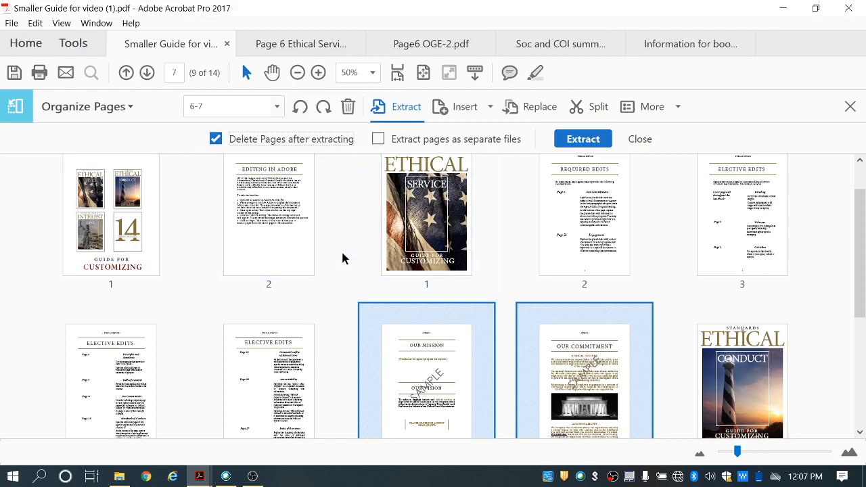
{"action": "left_click", "coordinate": [583, 140]}
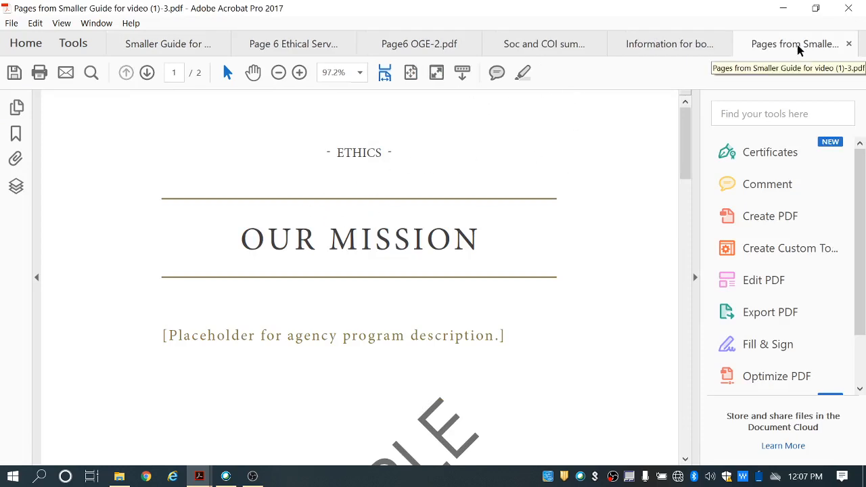
Step: Review both extracted sample pages in the new PDF, from Our Mission through Accountability and back
{"action": "scroll", "coordinate": [591, 222], "scroll_direction": "down", "scroll_amount": 4}
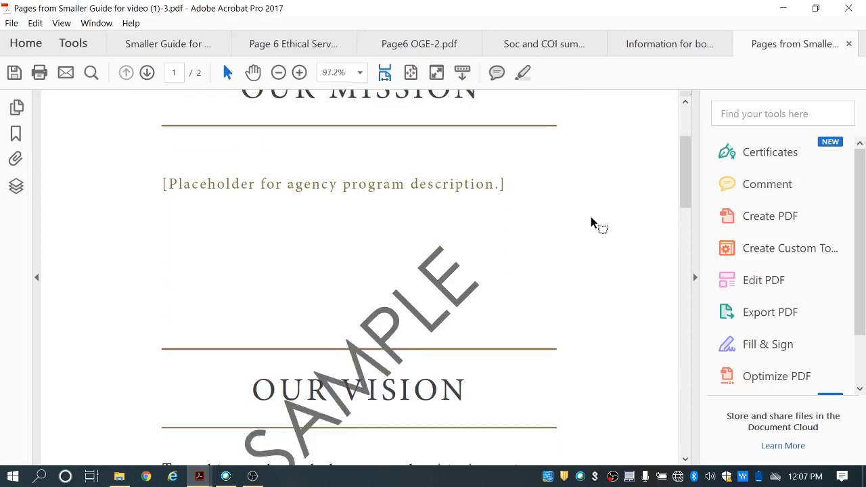
{"action": "scroll", "coordinate": [591, 223], "scroll_direction": "down", "scroll_amount": 15}
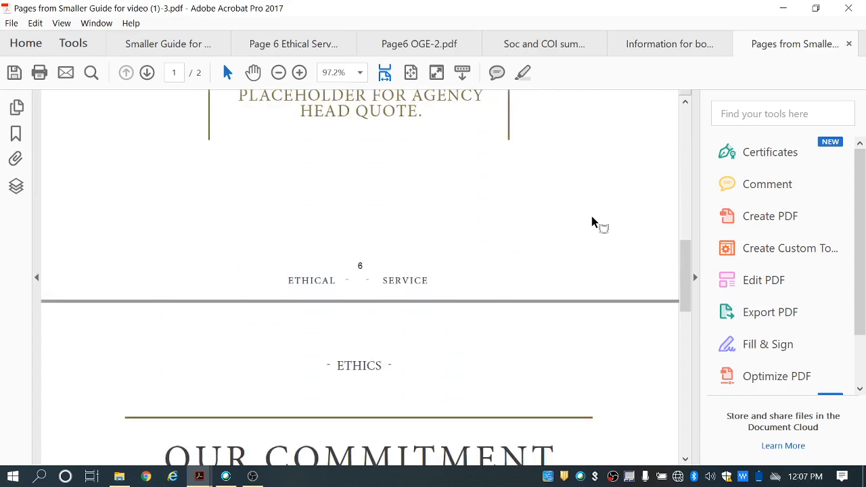
{"action": "scroll", "coordinate": [592, 224], "scroll_direction": "down", "scroll_amount": 8}
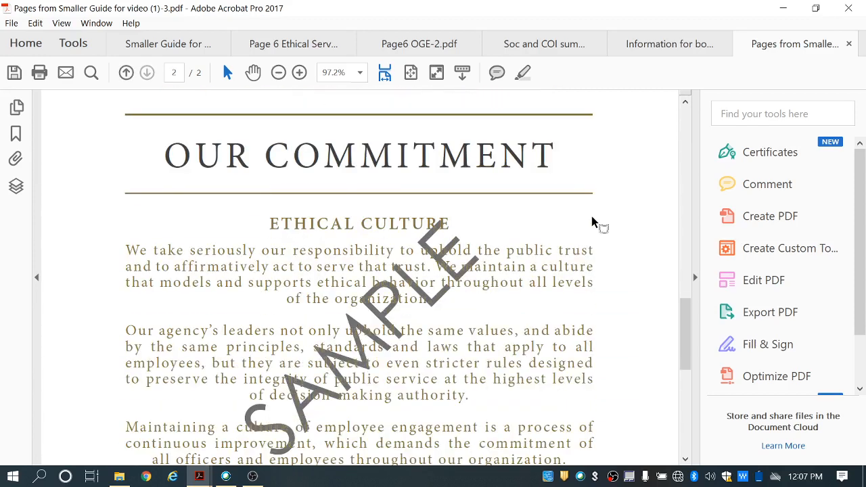
{"action": "scroll", "coordinate": [592, 223], "scroll_direction": "down", "scroll_amount": 6}
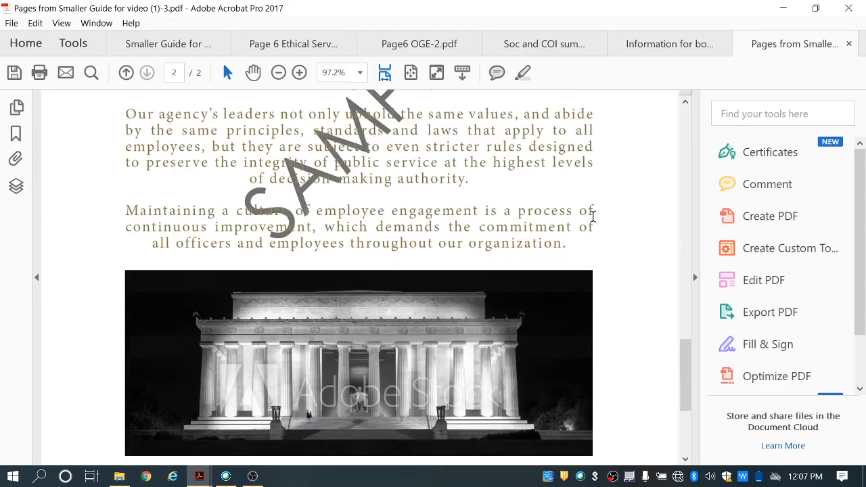
{"action": "scroll", "coordinate": [592, 216], "scroll_direction": "down", "scroll_amount": 6}
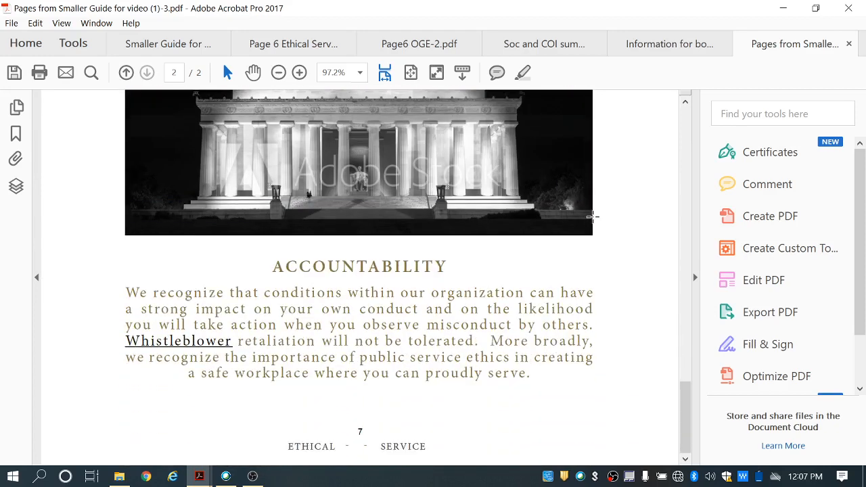
{"action": "scroll", "coordinate": [592, 217], "scroll_direction": "up", "scroll_amount": 8}
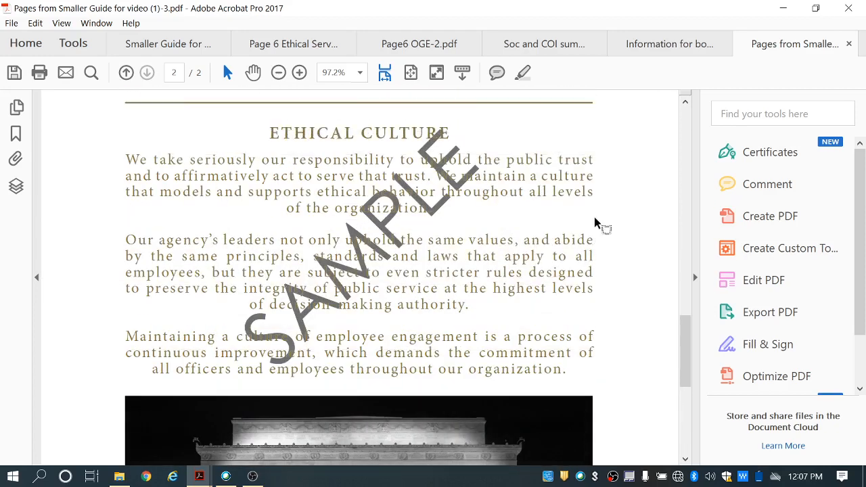
{"action": "scroll", "coordinate": [596, 223], "scroll_direction": "up", "scroll_amount": 10}
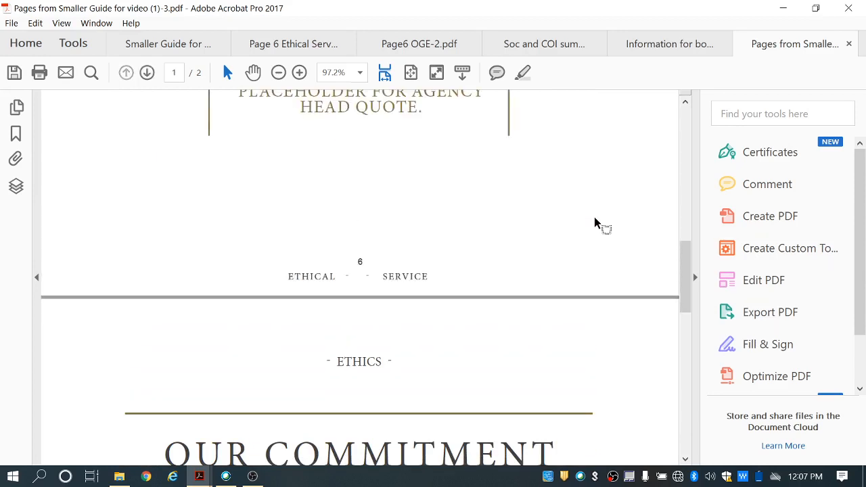
{"action": "scroll", "coordinate": [596, 223], "scroll_direction": "up", "scroll_amount": 8}
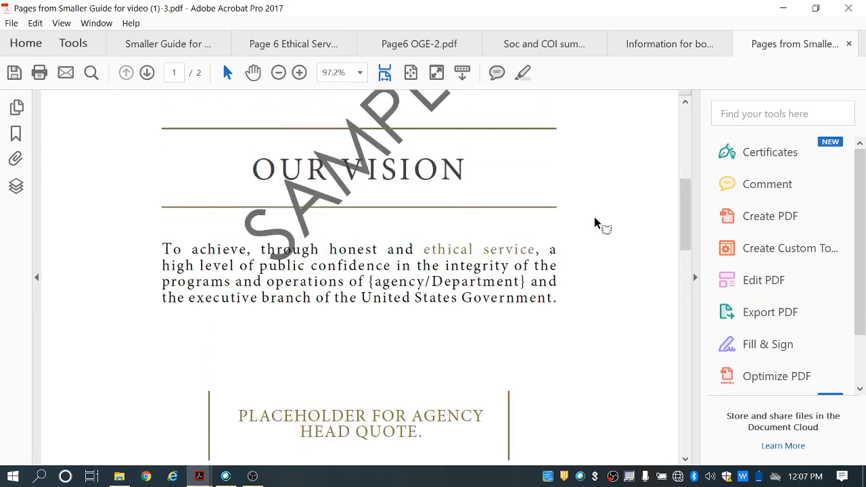
{"action": "scroll", "coordinate": [595, 223], "scroll_direction": "up", "scroll_amount": 8}
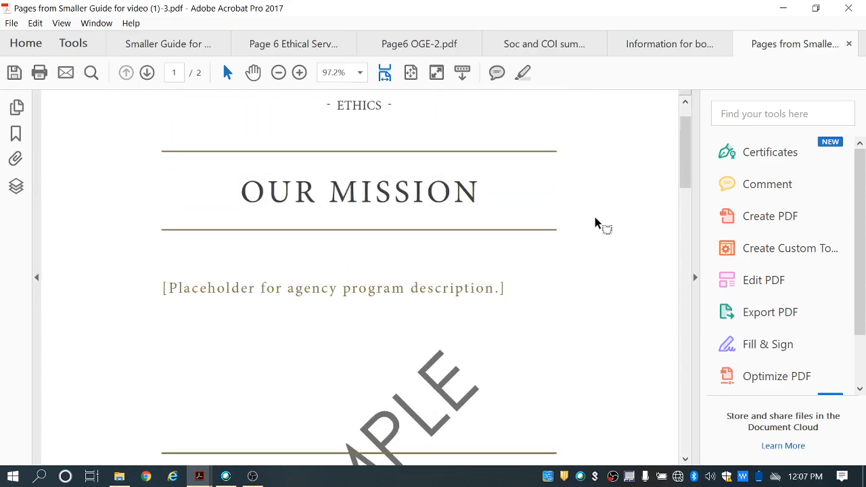
{"action": "scroll", "coordinate": [596, 223], "scroll_direction": "up", "scroll_amount": 1}
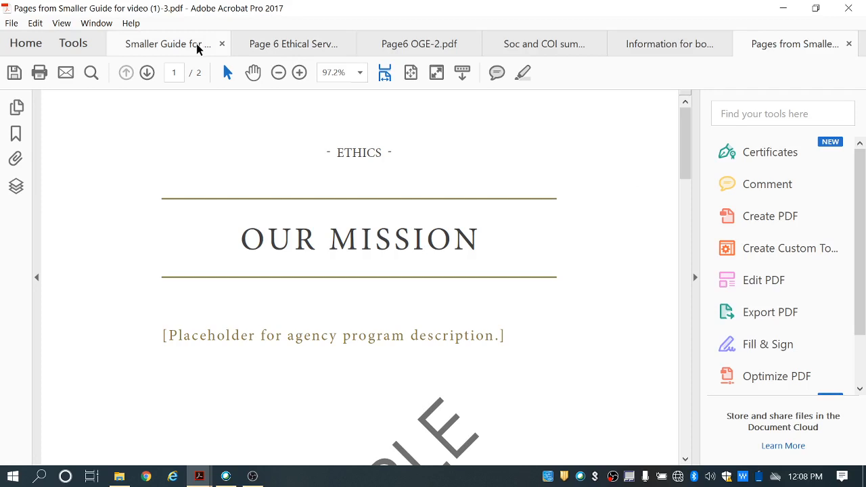
Step: Insert Pages from Smaller Guide for video (1).pdf into the customizing guide after page 5
{"action": "left_click", "coordinate": [196, 43]}
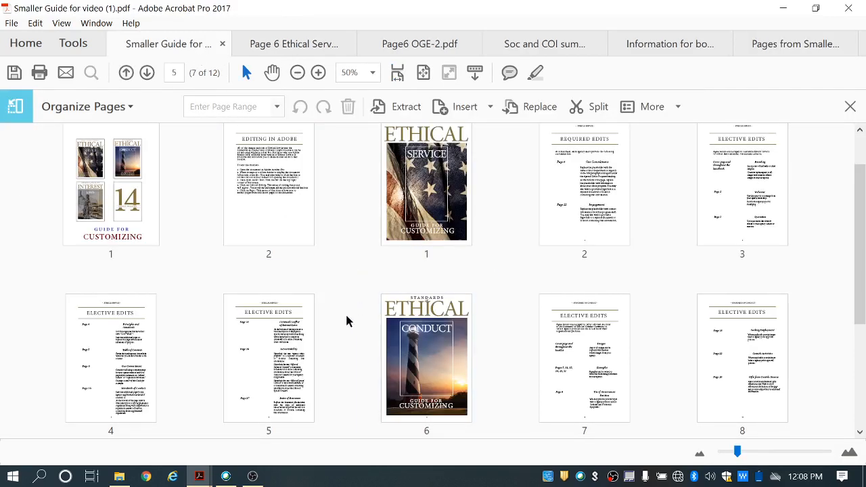
{"action": "left_click", "coordinate": [474, 110]}
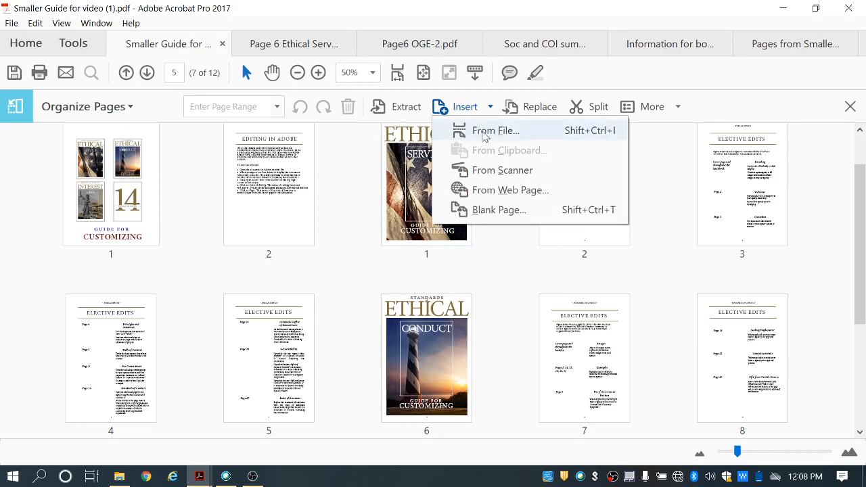
{"action": "left_click", "coordinate": [485, 133]}
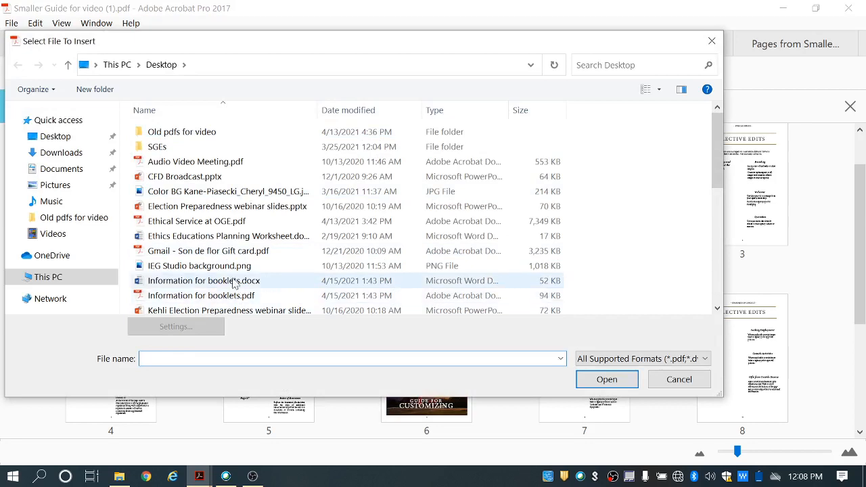
{"action": "scroll", "coordinate": [228, 245], "scroll_direction": "down", "scroll_amount": 4}
{"action": "scroll", "coordinate": [227, 245], "scroll_direction": "down", "scroll_amount": 1}
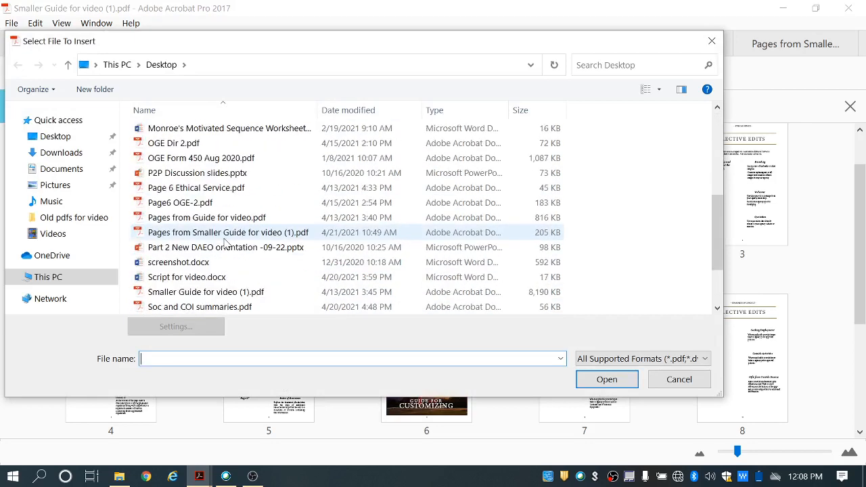
{"action": "scroll", "coordinate": [227, 245], "scroll_direction": "up", "scroll_amount": 1}
{"action": "scroll", "coordinate": [227, 245], "scroll_direction": "down", "scroll_amount": 1}
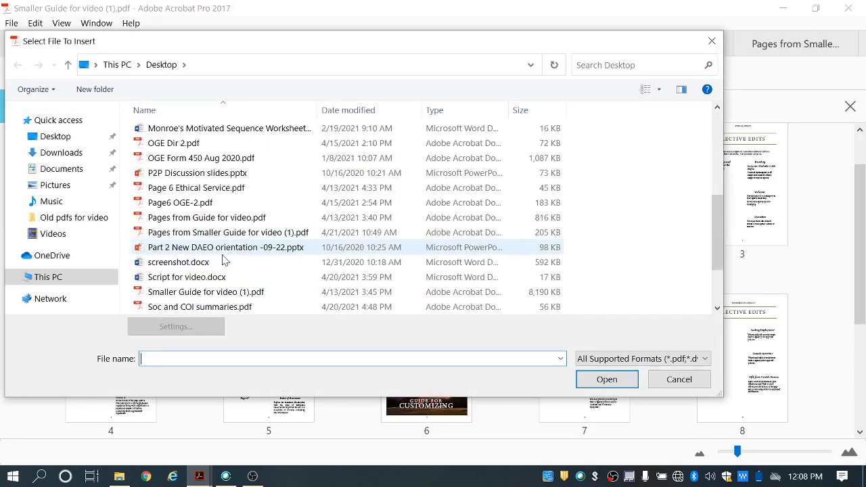
{"action": "left_click", "coordinate": [217, 232]}
{"action": "double_click", "coordinate": [218, 233]}
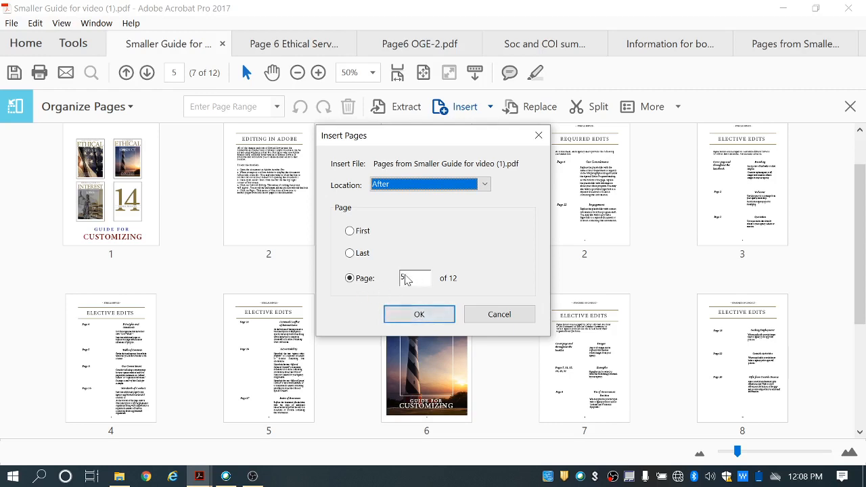
{"action": "left_click", "coordinate": [414, 317]}
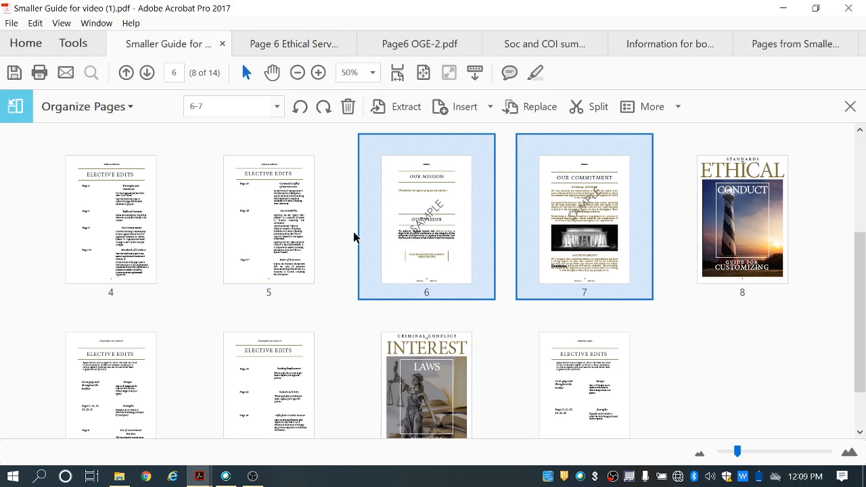
Step: Review the Standards of Ethical Conduct and Criminal Conflict of Interest Laws summaries in Soc and COI summaries.pdf
{"action": "left_click", "coordinate": [568, 47]}
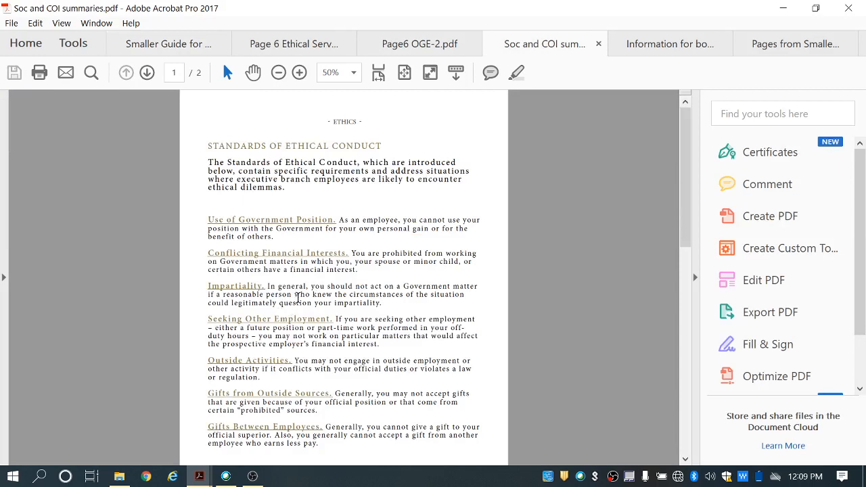
{"action": "scroll", "coordinate": [445, 237], "scroll_direction": "down", "scroll_amount": 2}
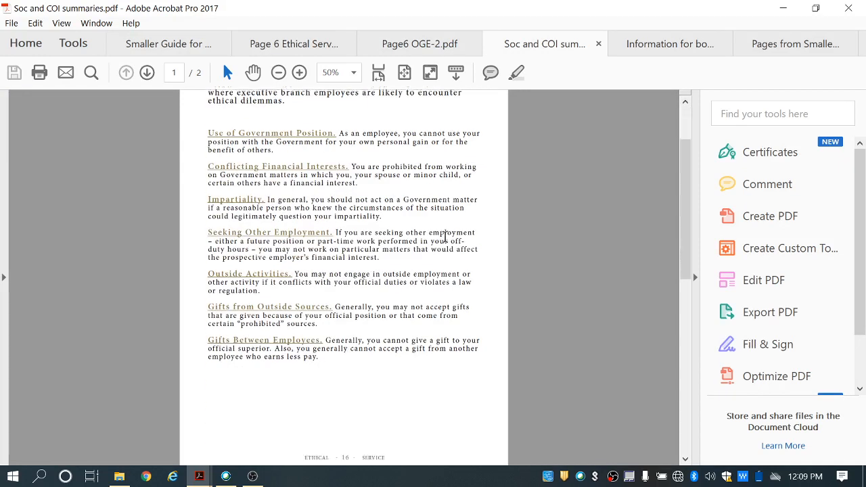
{"action": "scroll", "coordinate": [446, 237], "scroll_direction": "down", "scroll_amount": 9}
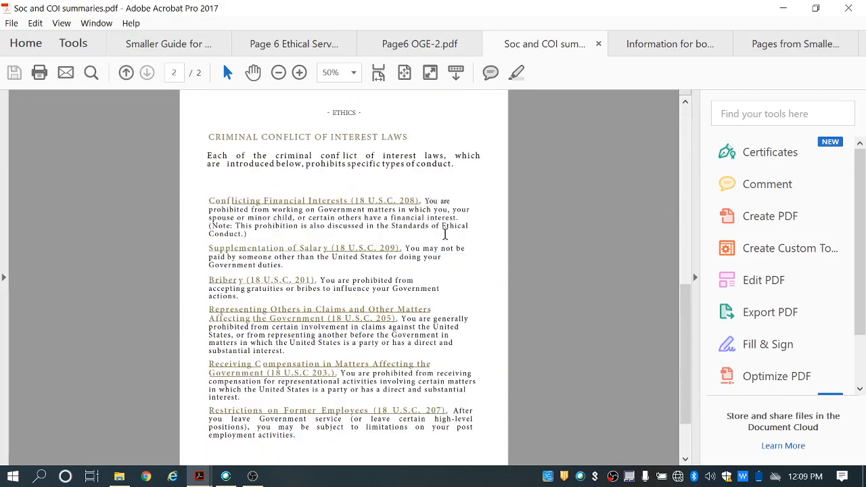
{"action": "scroll", "coordinate": [445, 233], "scroll_direction": "down", "scroll_amount": 1}
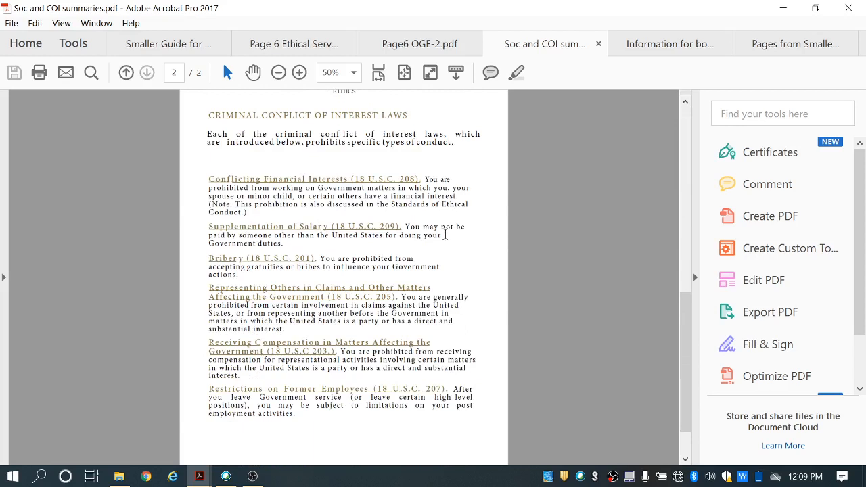
Step: Return to the guide, leave page organizing, and read the Elective Edits from Standards of Conduct through Index of Resources
{"action": "left_click", "coordinate": [196, 45]}
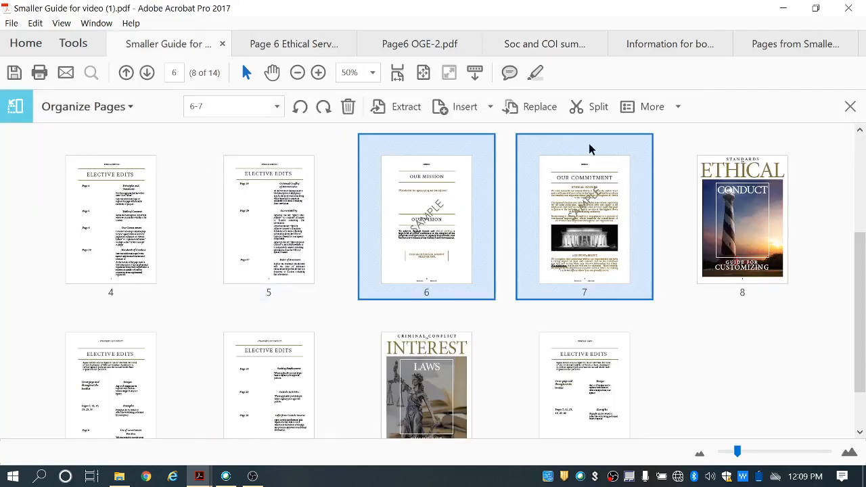
{"action": "left_click", "coordinate": [851, 106]}
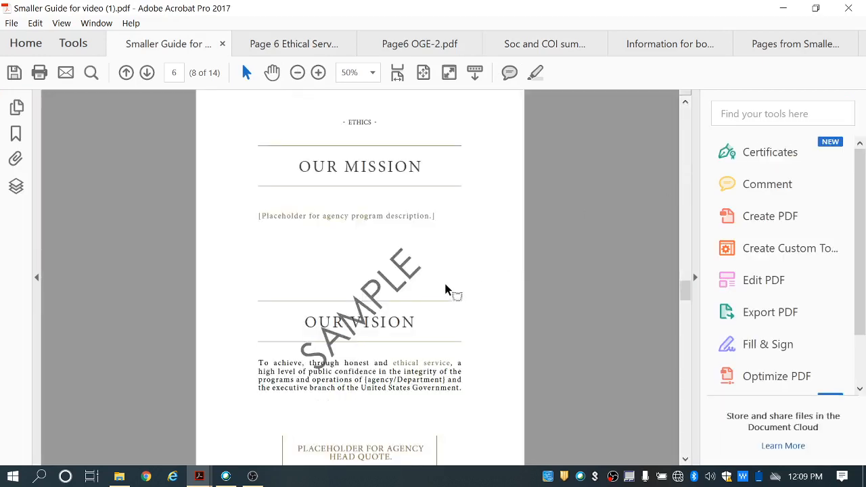
{"action": "scroll", "coordinate": [443, 277], "scroll_direction": "up", "scroll_amount": 5}
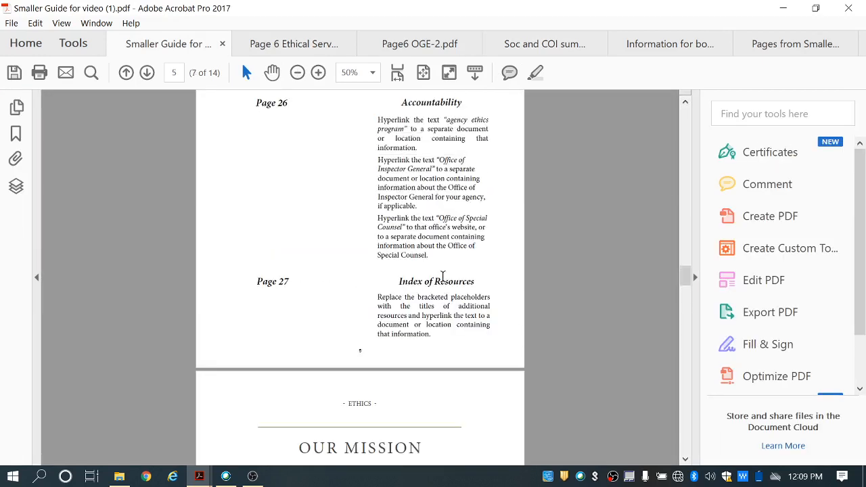
{"action": "scroll", "coordinate": [443, 277], "scroll_direction": "up", "scroll_amount": 4}
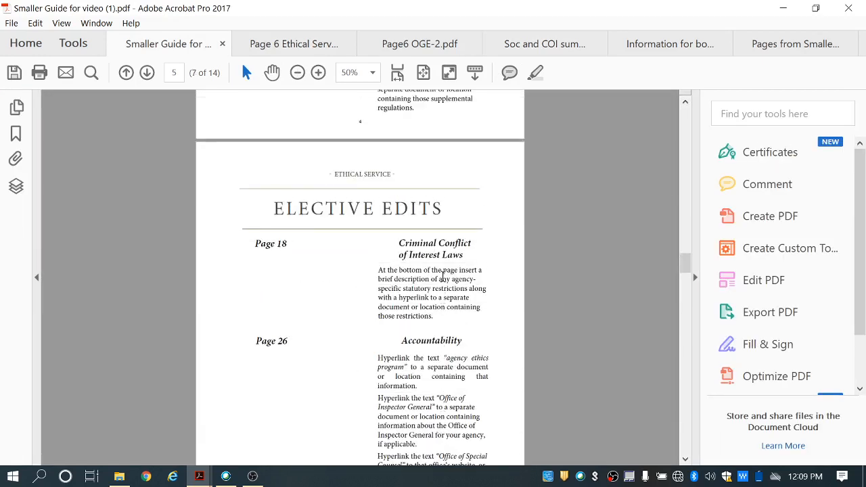
{"action": "scroll", "coordinate": [443, 277], "scroll_direction": "up", "scroll_amount": 4}
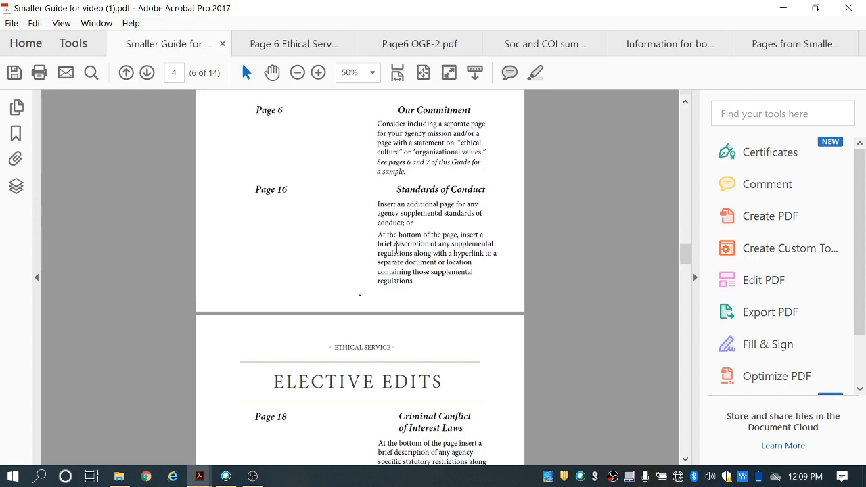
{"action": "scroll", "coordinate": [394, 248], "scroll_direction": "down", "scroll_amount": 2}
{"action": "scroll", "coordinate": [396, 249], "scroll_direction": "down", "scroll_amount": 2}
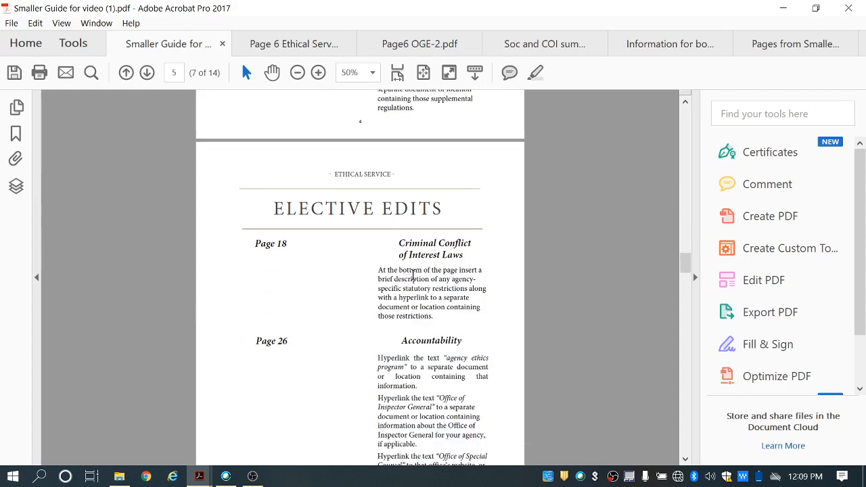
{"action": "scroll", "coordinate": [412, 276], "scroll_direction": "down", "scroll_amount": 2}
{"action": "scroll", "coordinate": [412, 275], "scroll_direction": "down", "scroll_amount": 5}
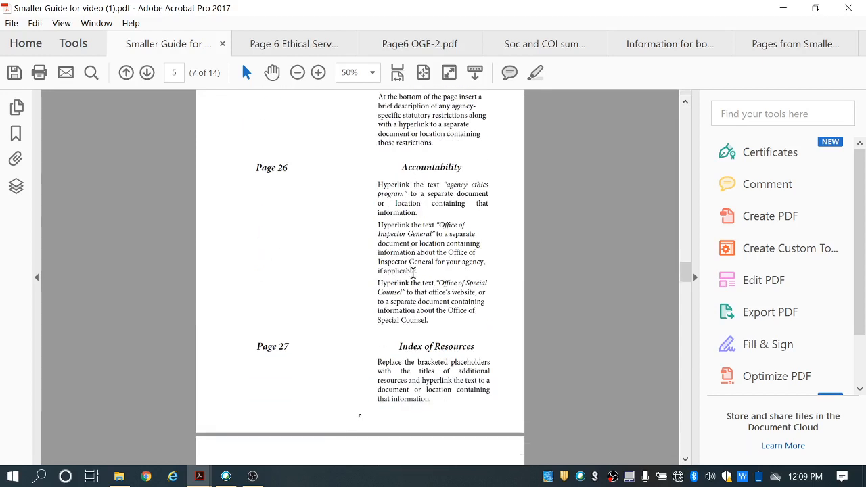
{"action": "scroll", "coordinate": [413, 271], "scroll_direction": "up", "scroll_amount": 1}
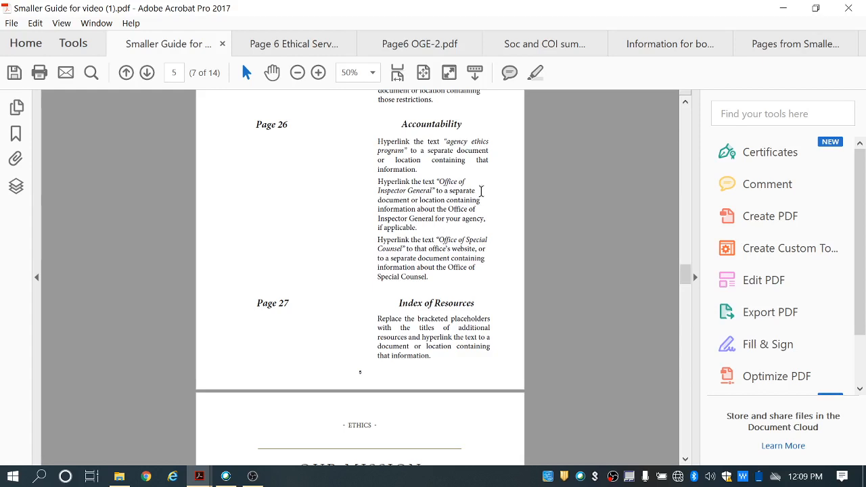
Step: Switch to Information for booklets.pdf to view the contact details and where the guide and handbook are available
{"action": "left_click", "coordinate": [692, 47]}
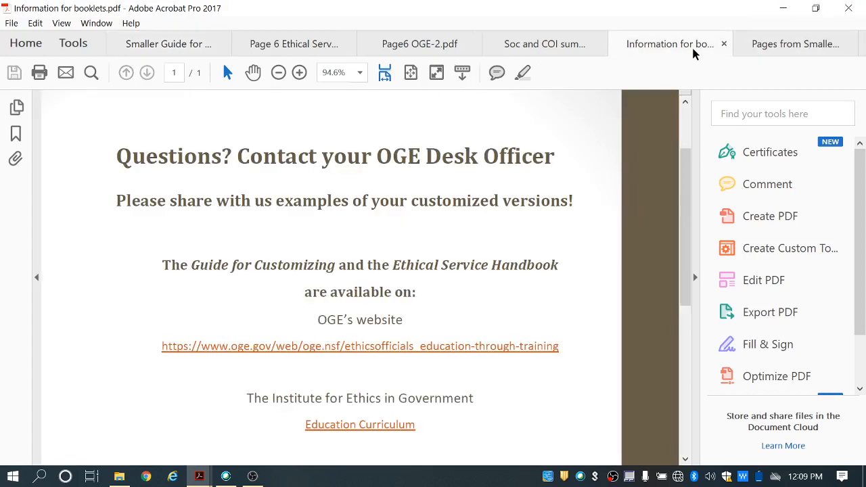